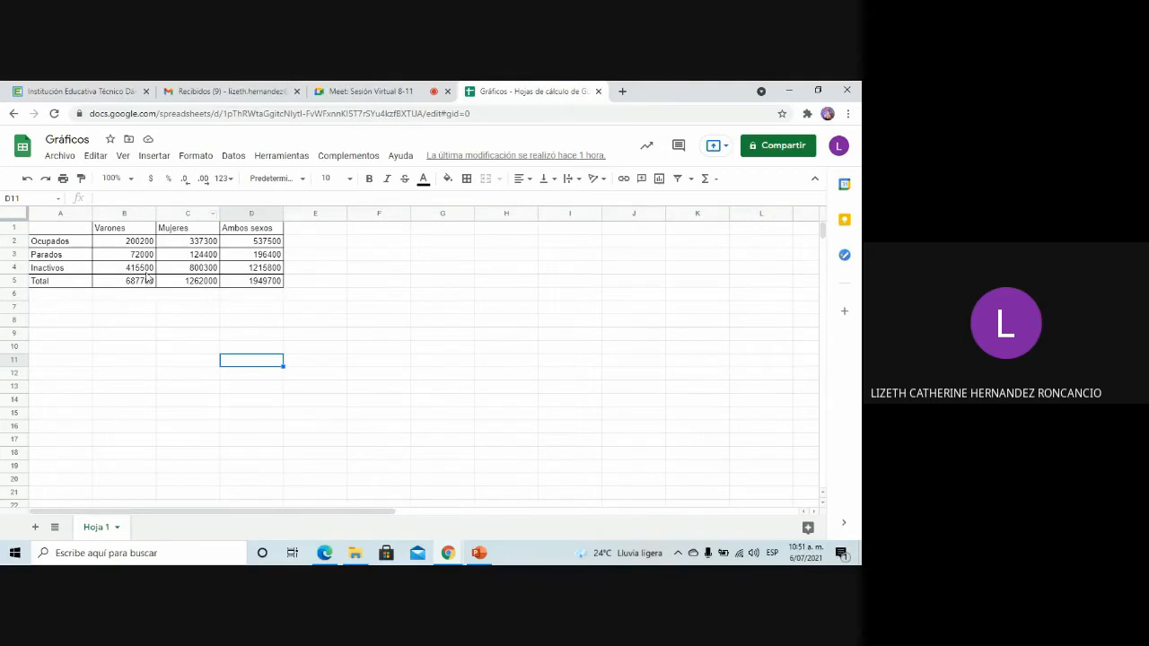
Insert a chart from the table range A1:D5.
click(240, 271)
click(279, 297)
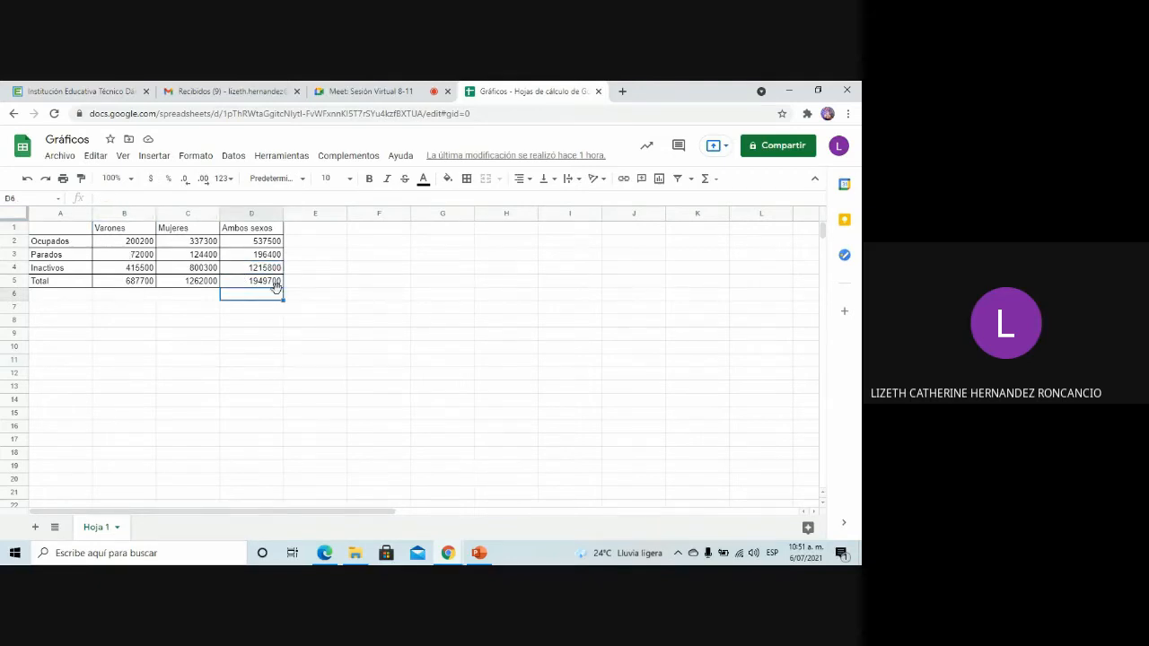
click(276, 284)
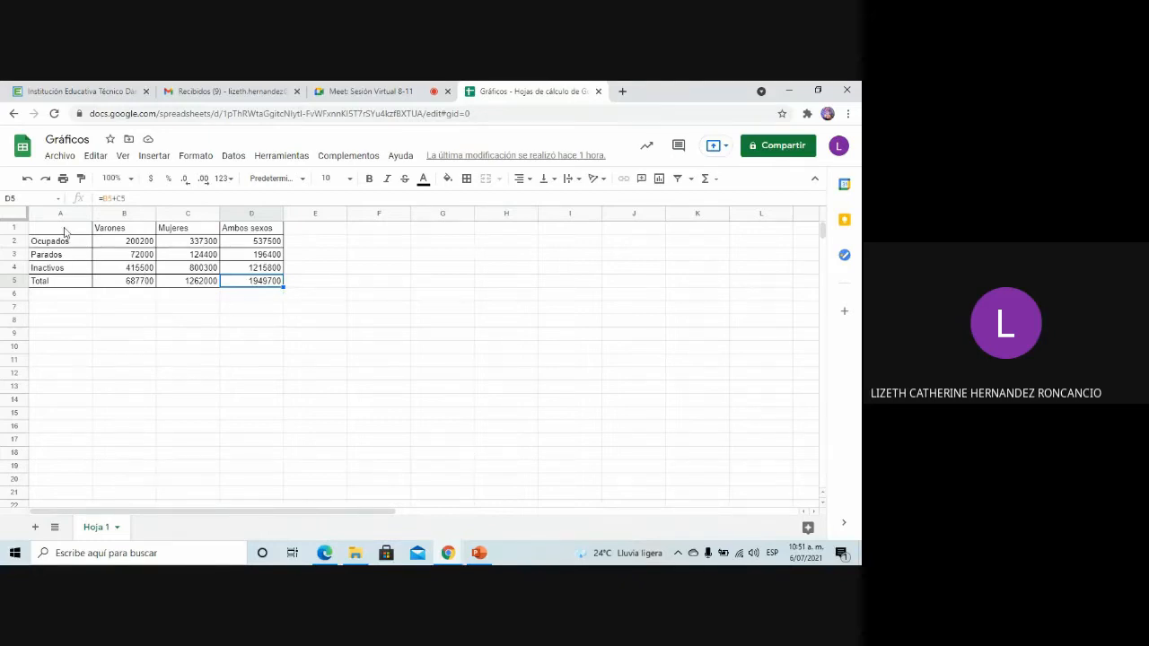
drag(63, 232, 270, 283)
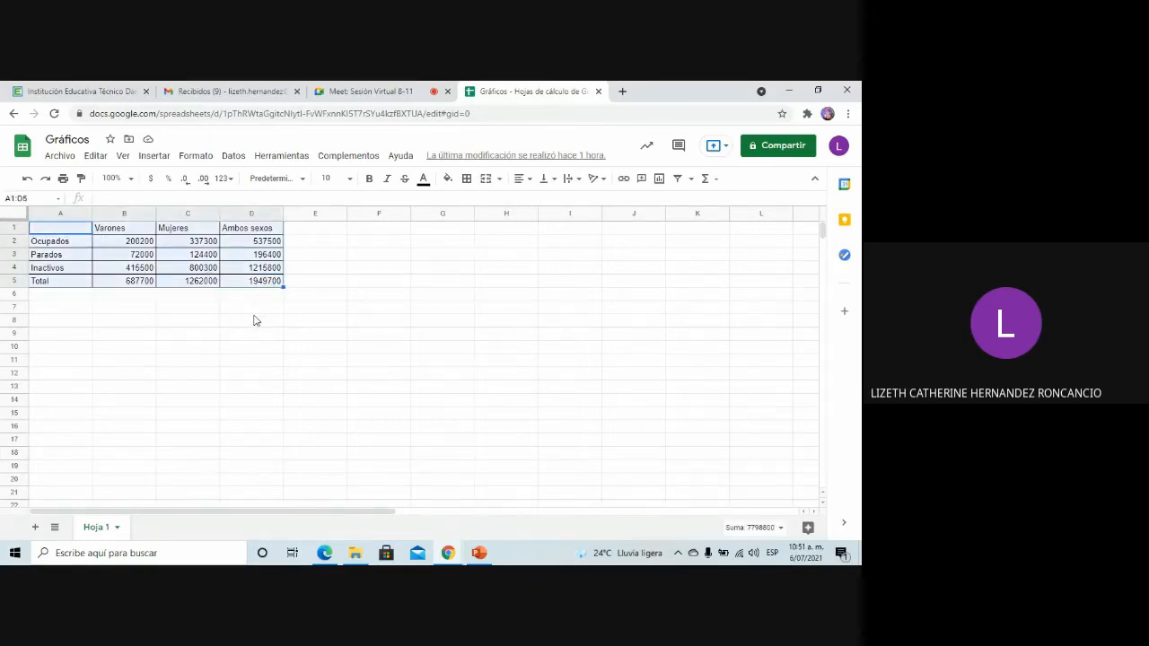
click(153, 156)
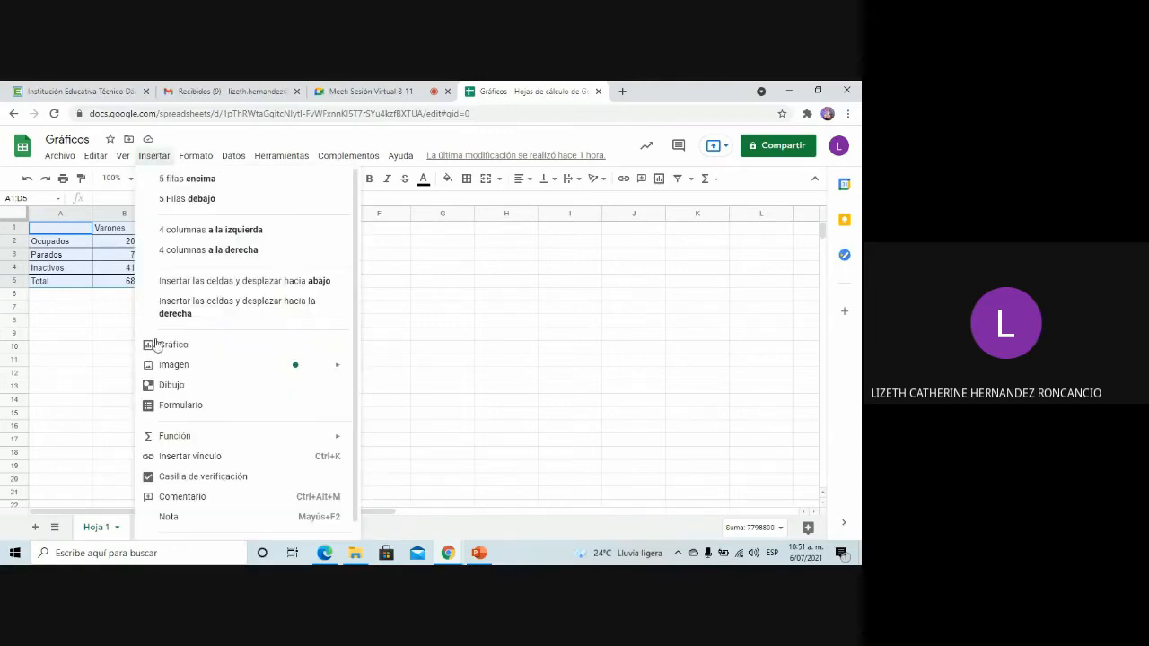
click(185, 348)
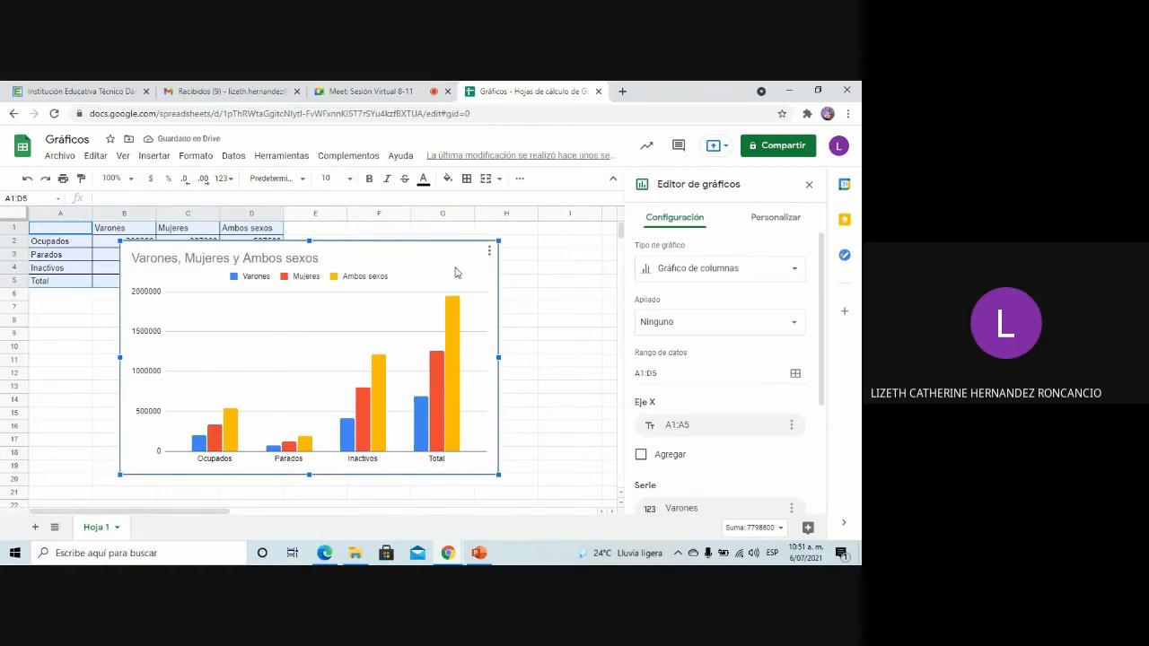
Move the chart below the table and shrink it so that all the data cells stay uncovered.
drag(455, 272, 512, 277)
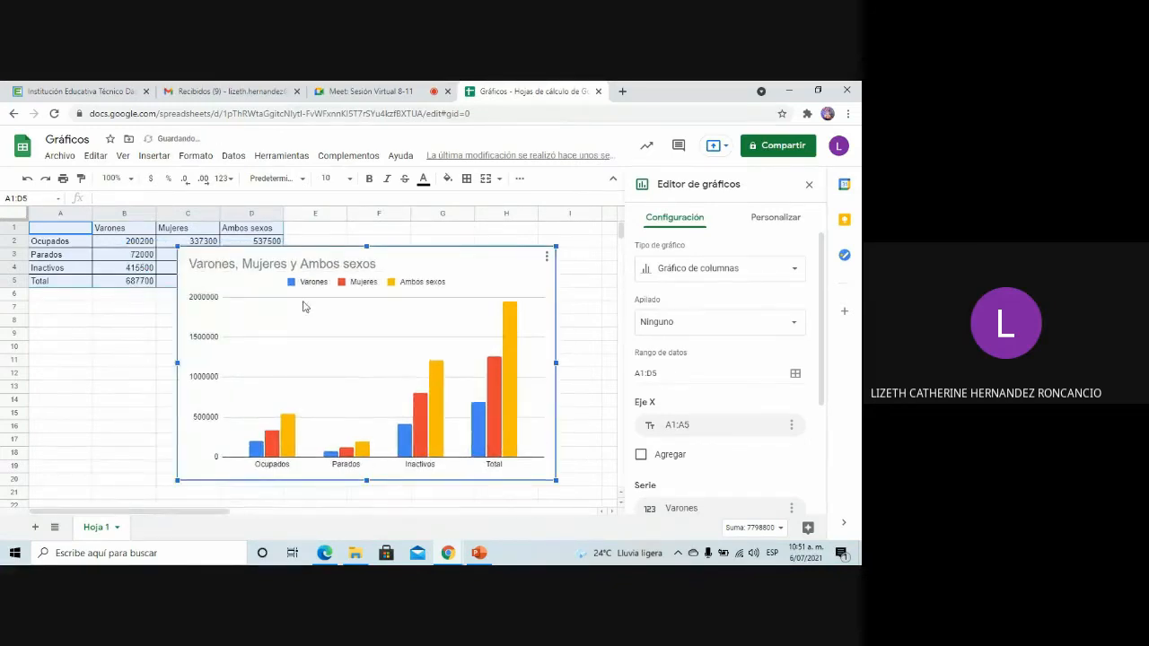
drag(409, 248, 413, 270)
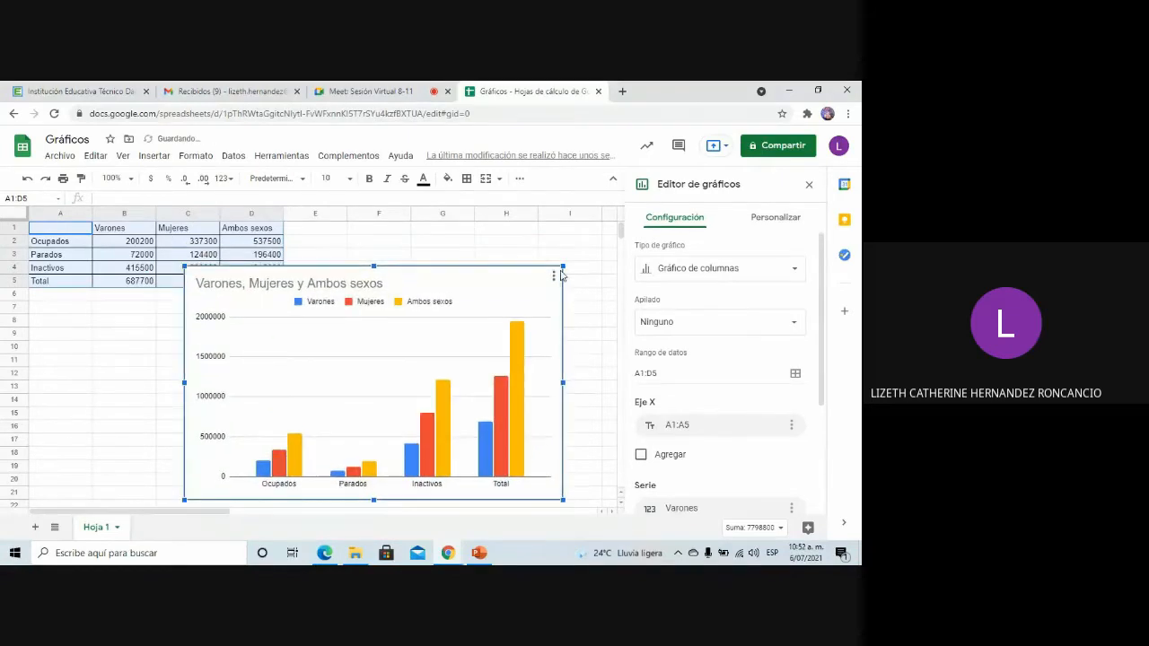
drag(557, 267, 514, 297)
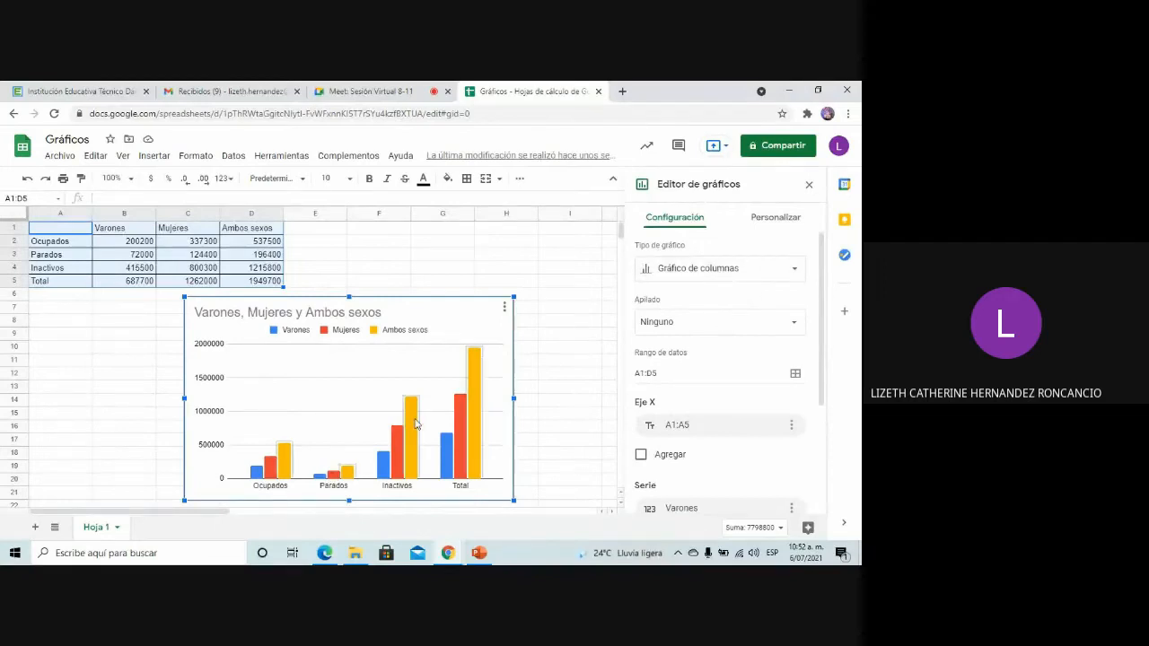
Try the suggested pie chart type (Gráfico circular) on the chart.
click(709, 267)
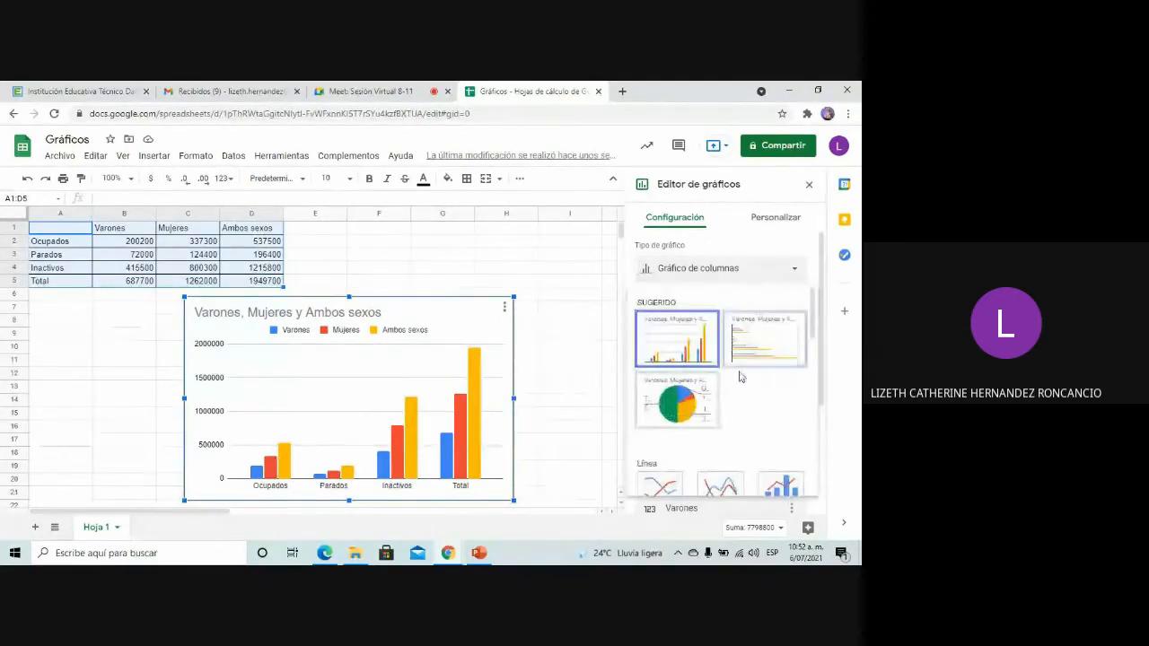
scroll(739, 377, down, 2)
scroll(739, 377, down, 5)
scroll(739, 377, up, 4)
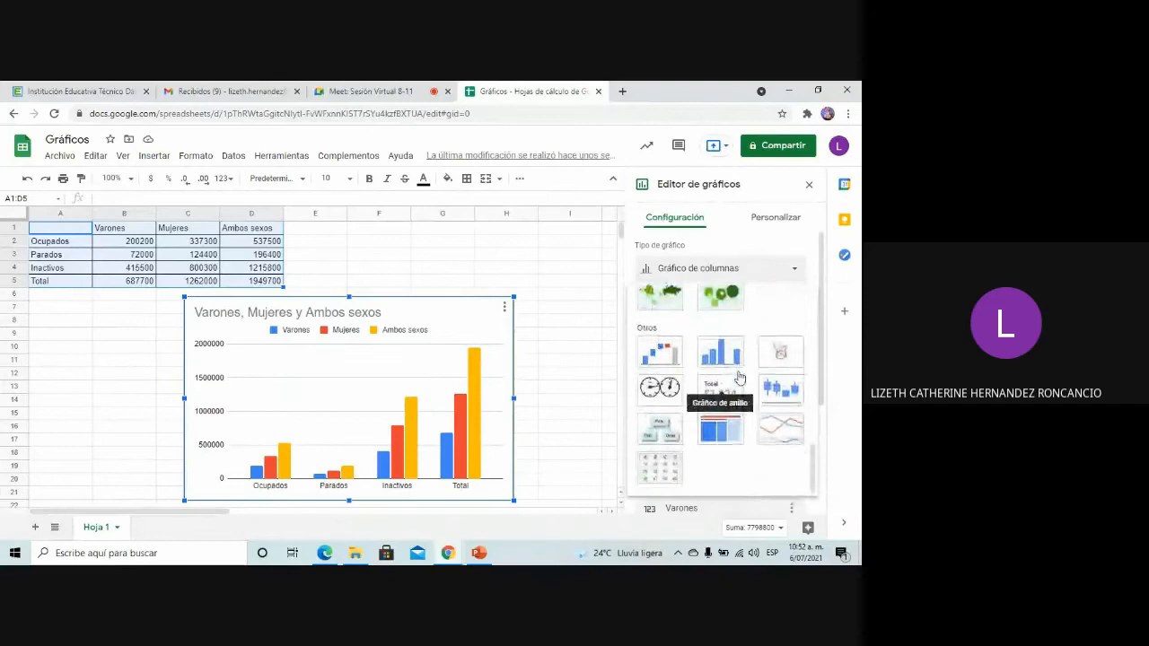
scroll(718, 386, up, 2)
click(676, 405)
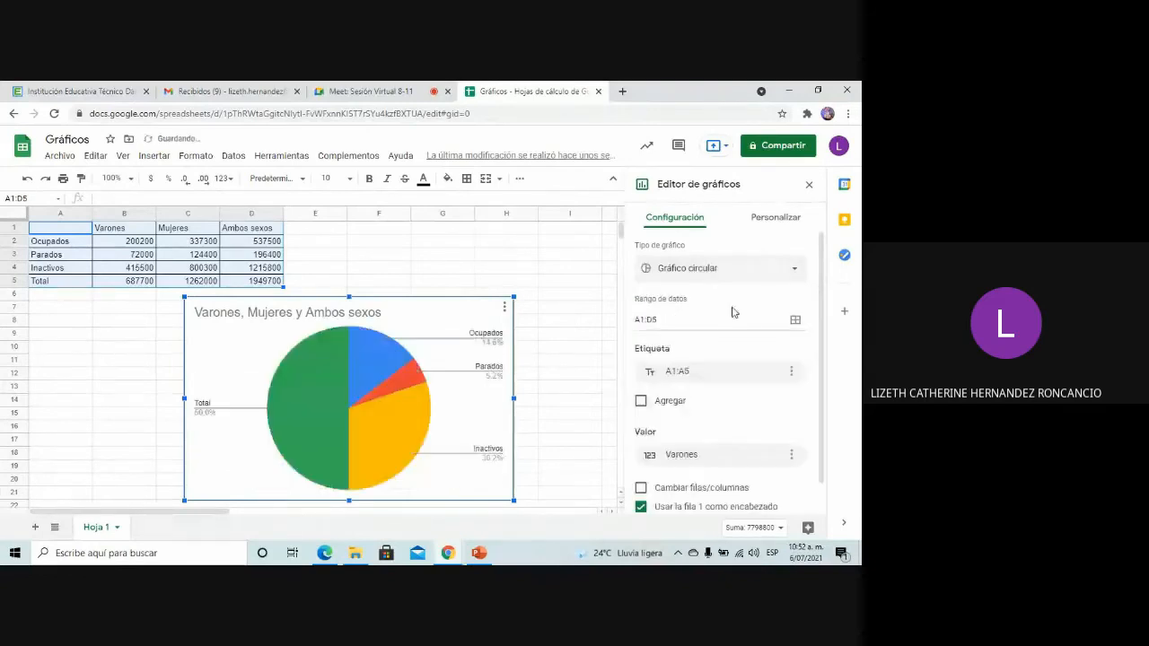
Try the stacked bar type (Gráfico de barras apiladas) on the chart.
click(744, 278)
scroll(723, 392, down, 5)
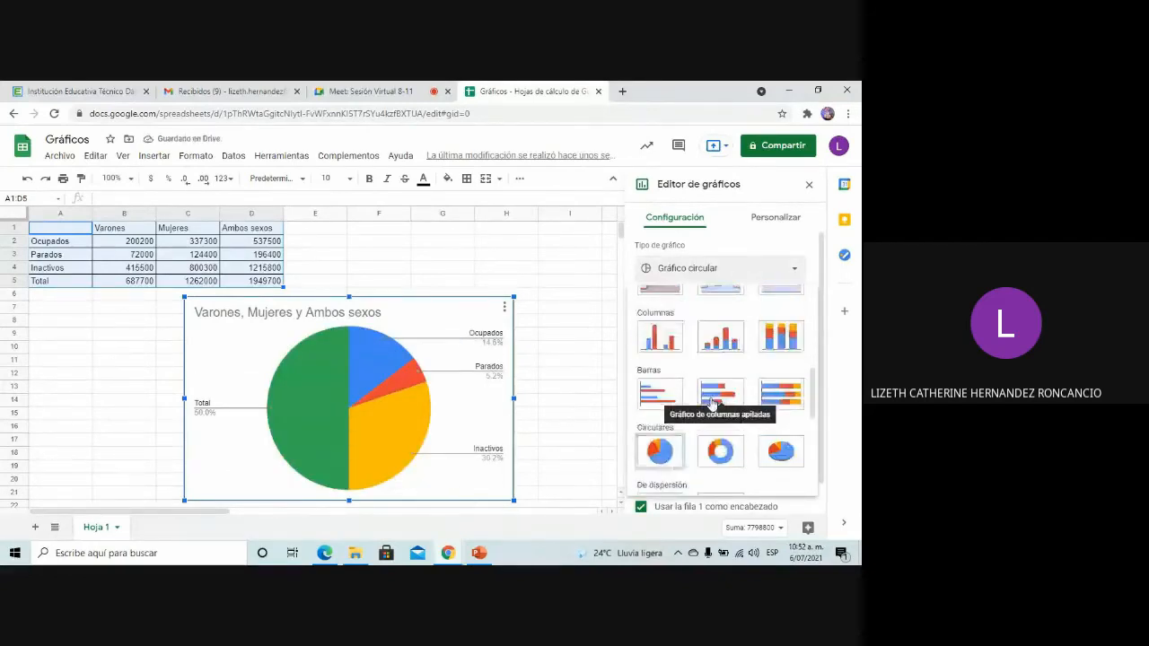
click(721, 383)
Try the line chart type (Gráfico de líneas), and return the chart to the suggested column type.
click(716, 269)
scroll(719, 442, down, 1)
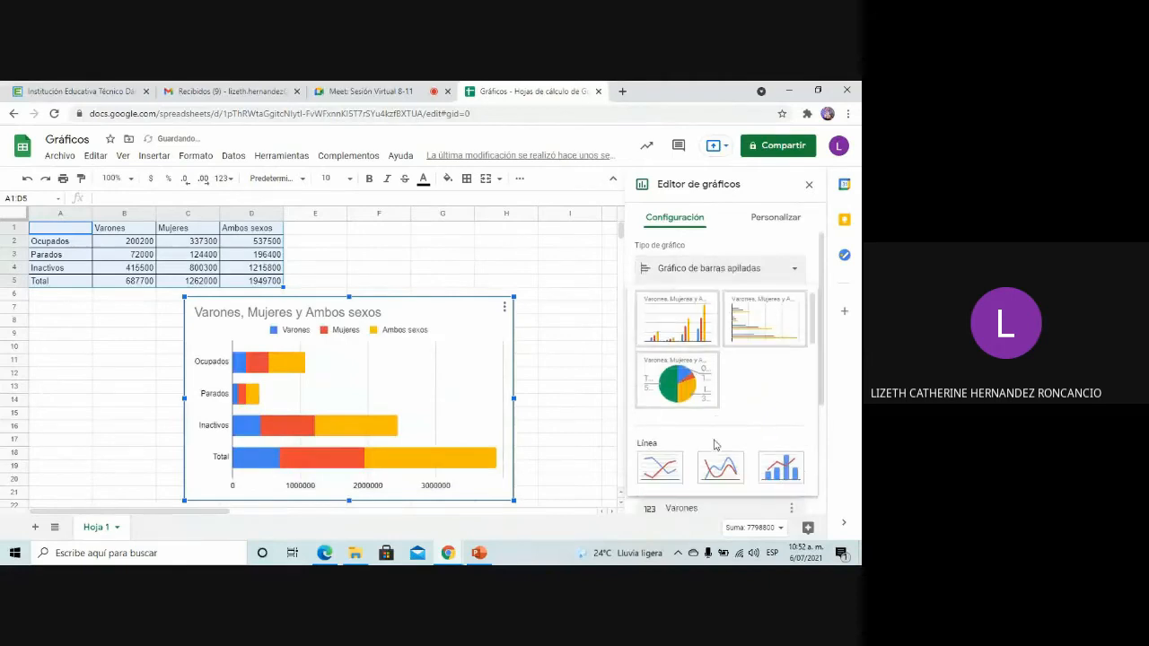
click(673, 374)
click(744, 268)
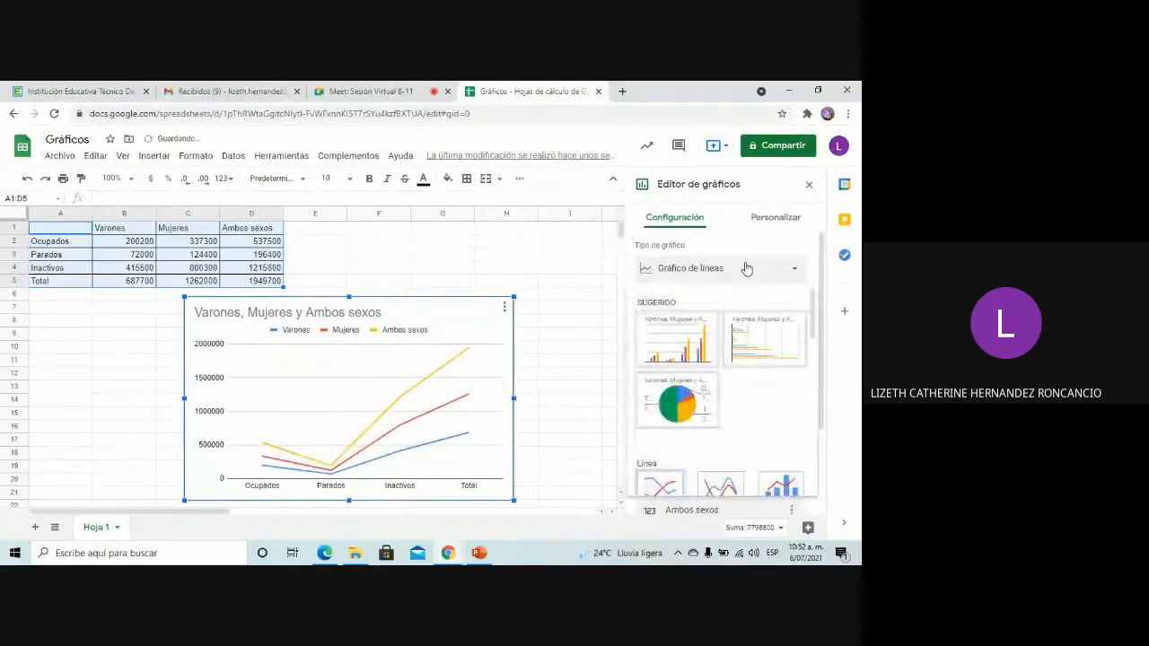
click(678, 356)
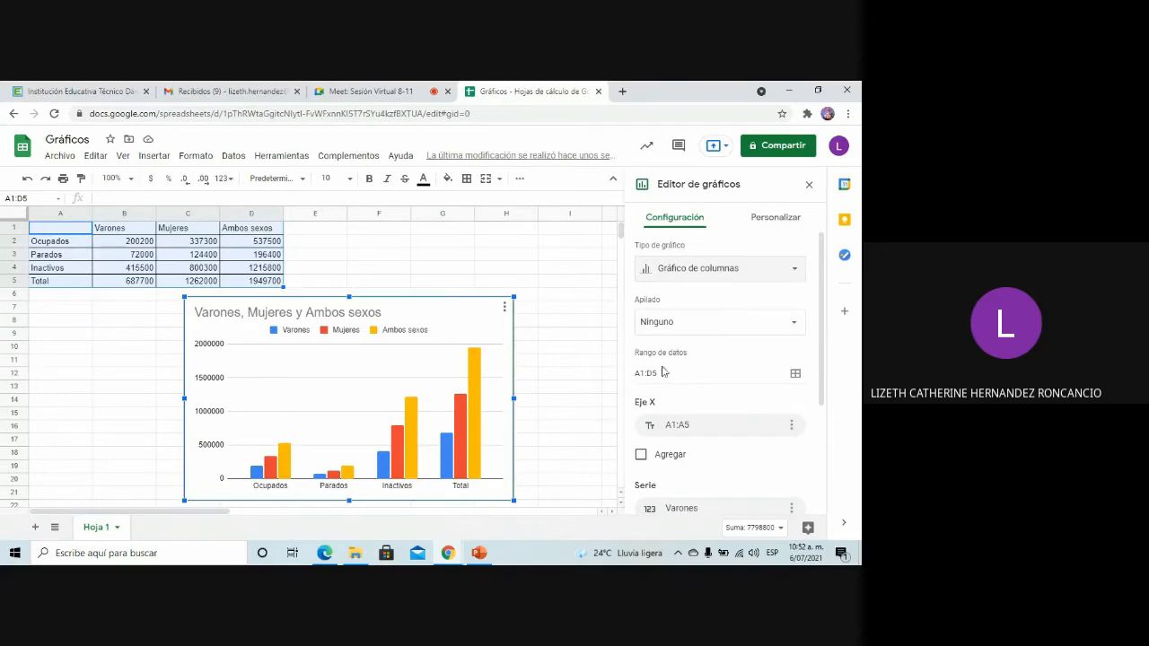
Set the chart's data range to A1:C5.
click(662, 372)
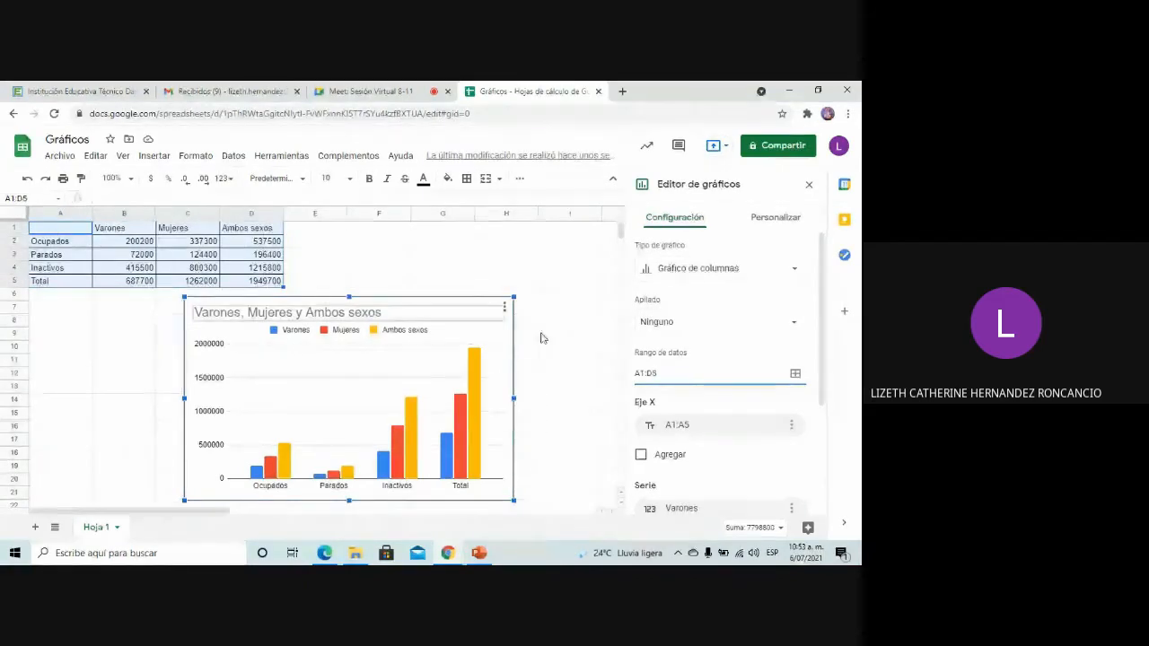
key(BackSpace)
key(BackSpace)
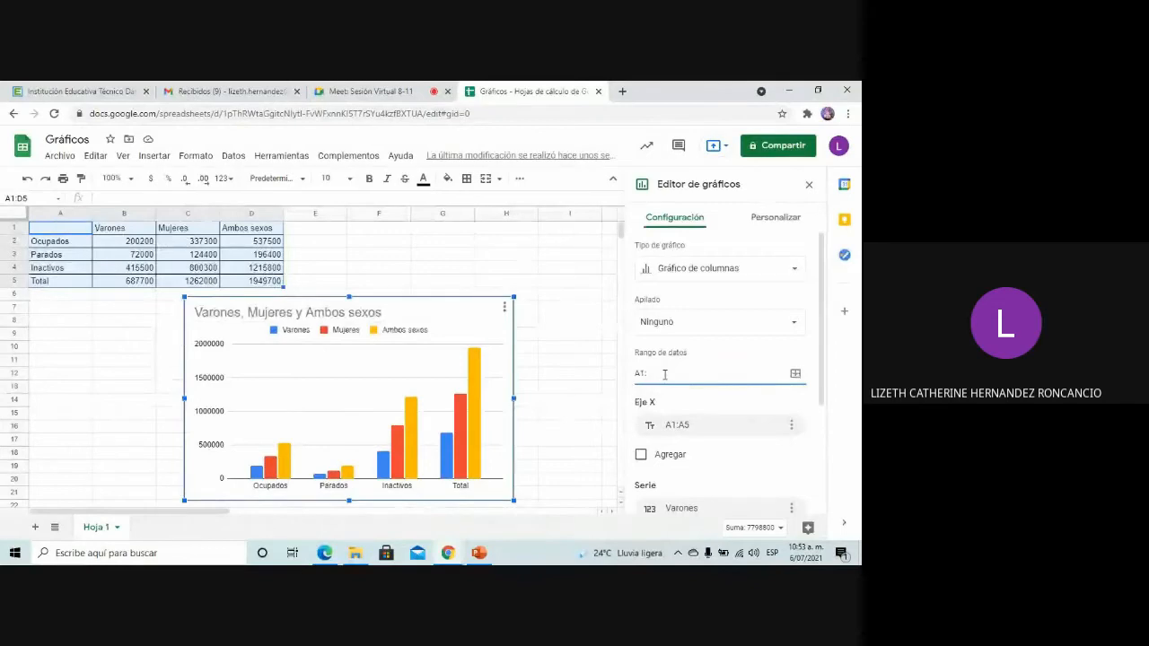
text(C5)
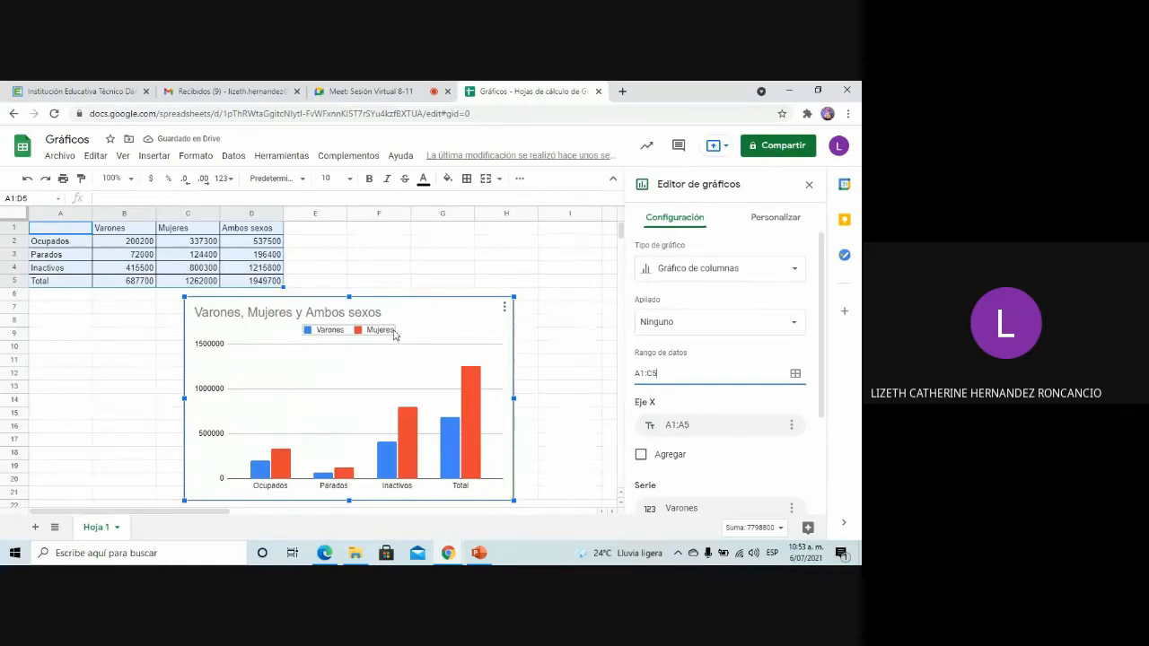
Examine the fields available for the X axis and the chart's series and header settings.
scroll(669, 355, down, 1)
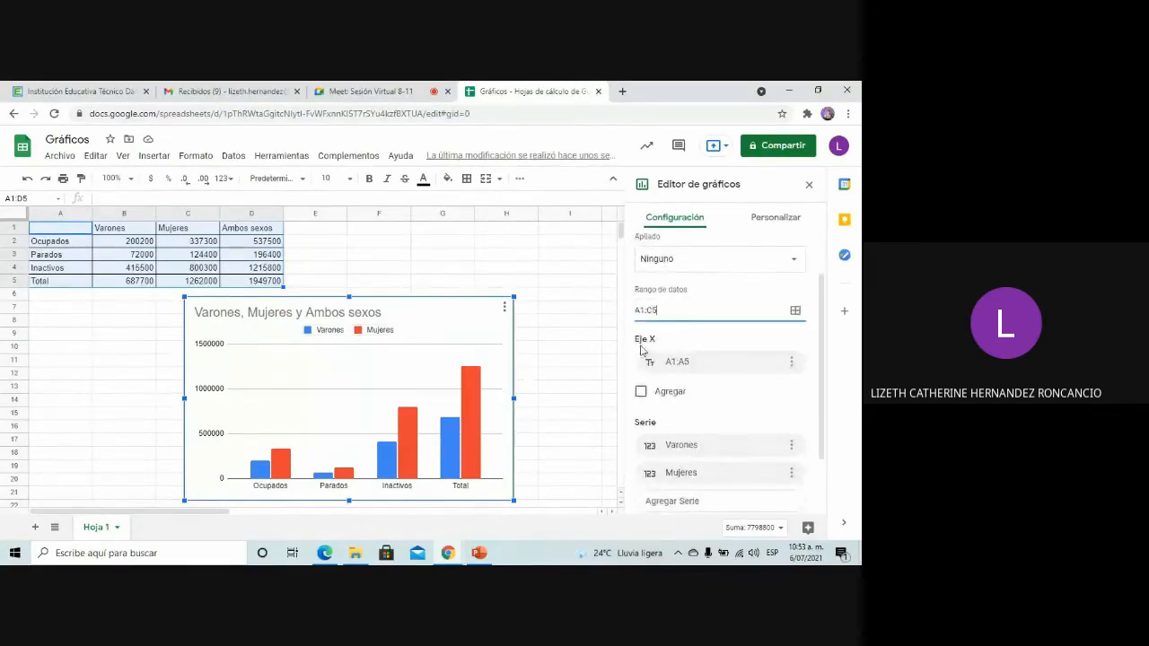
click(692, 364)
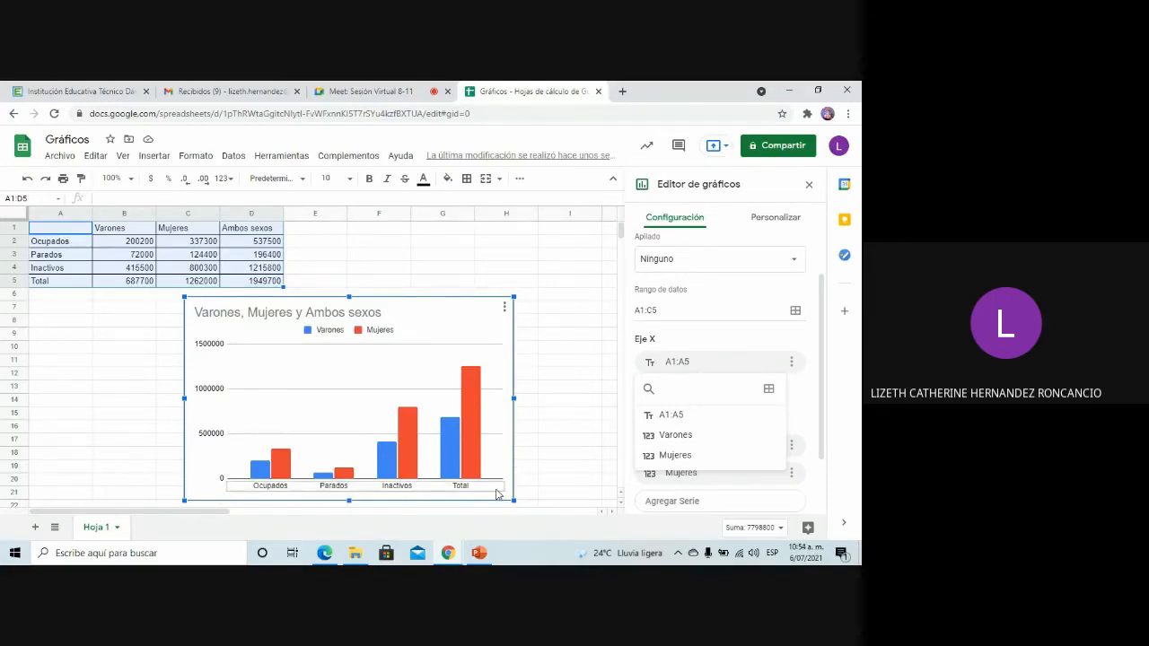
click(719, 340)
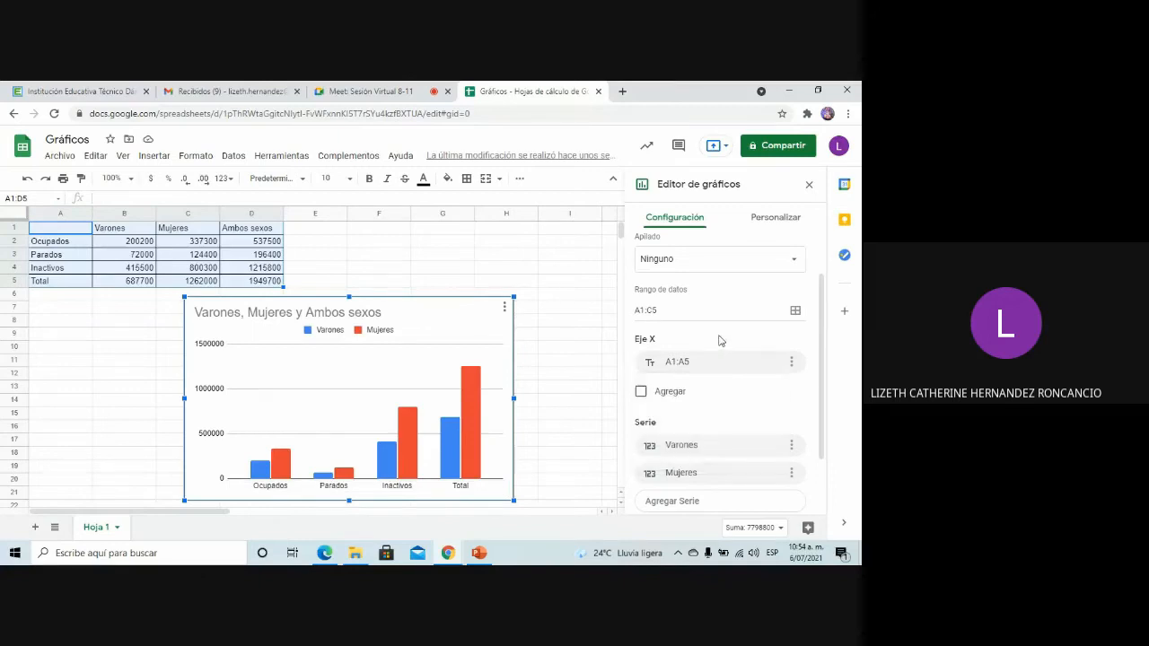
scroll(697, 431, down, 2)
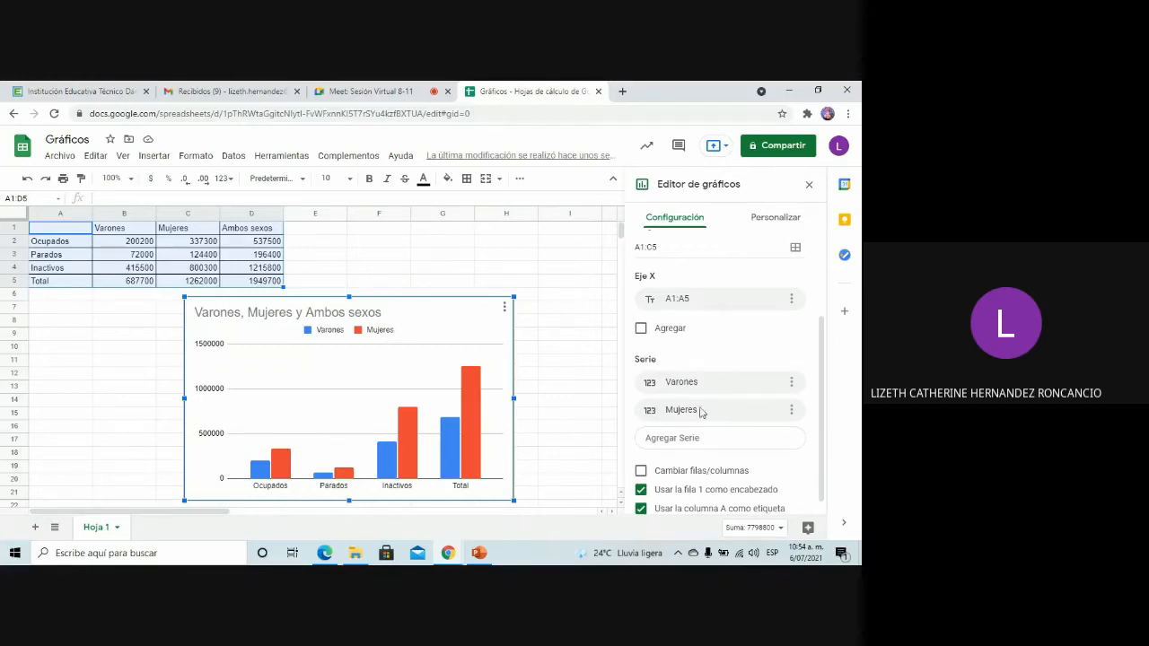
scroll(702, 411, down, 1)
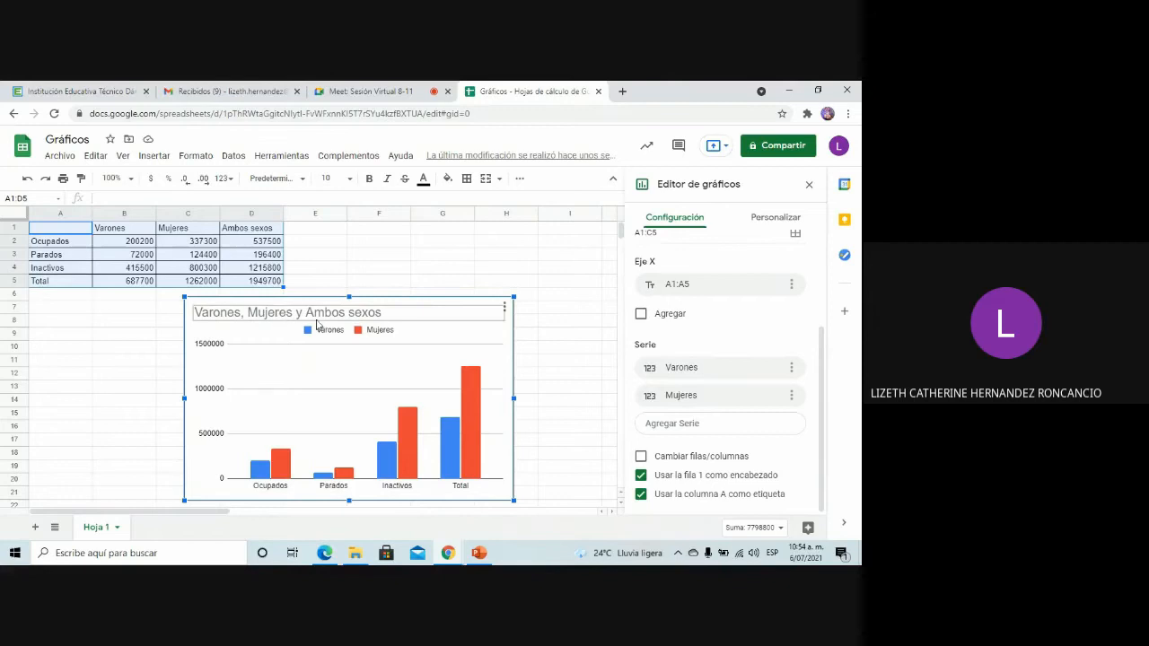
Try switching rows and columns (Cambiar filas/columnas) in the chart, and turn the option off again.
click(641, 457)
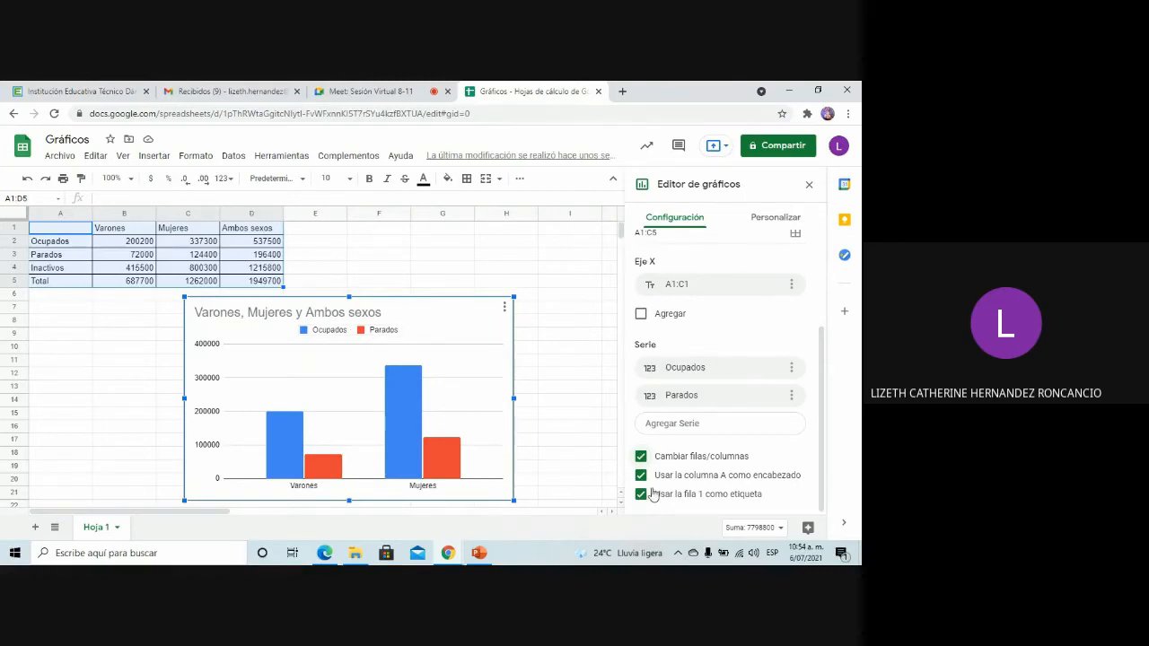
click(640, 457)
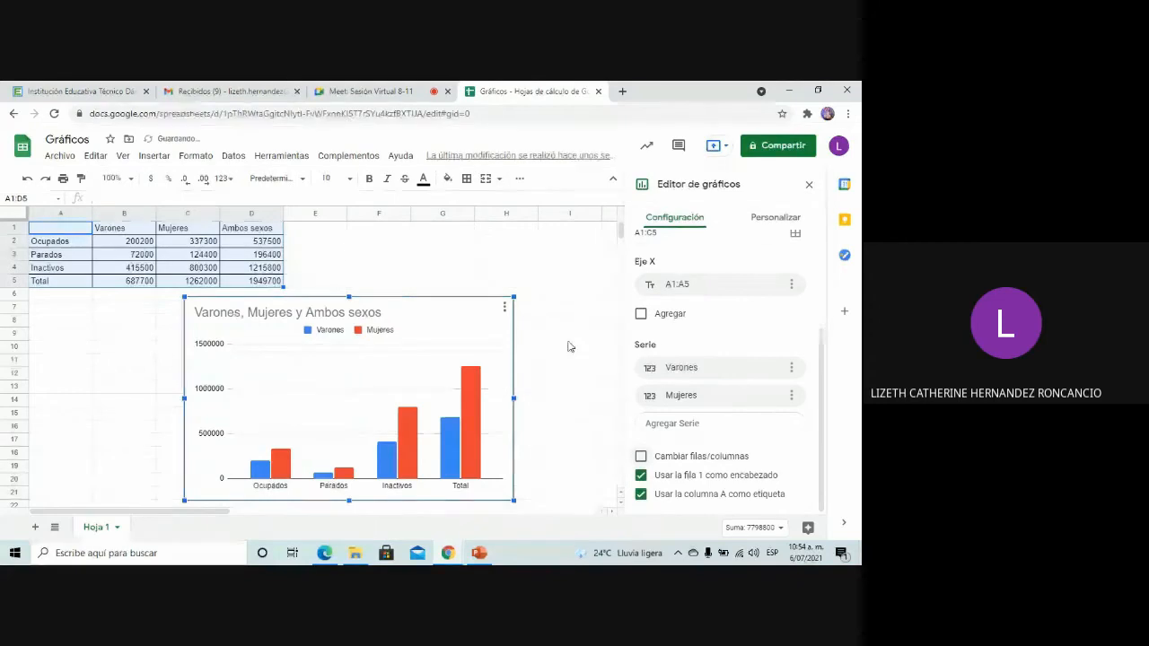
scroll(742, 413, up, 3)
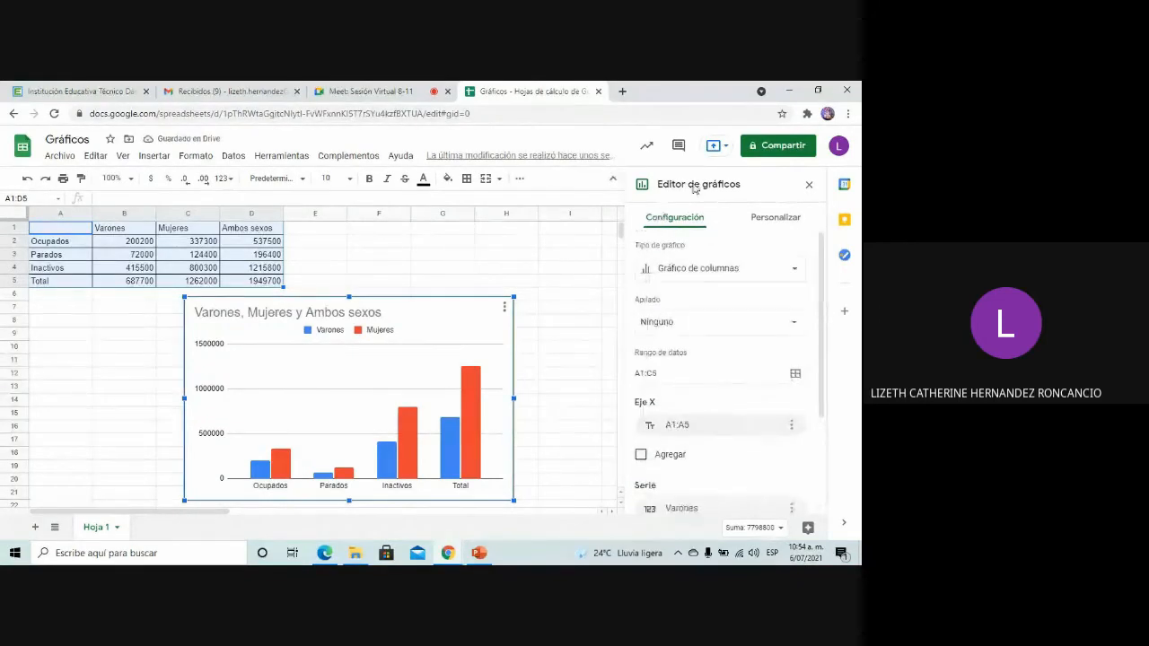
Set the chart's background colour to light grey and its font to Wide.
click(778, 219)
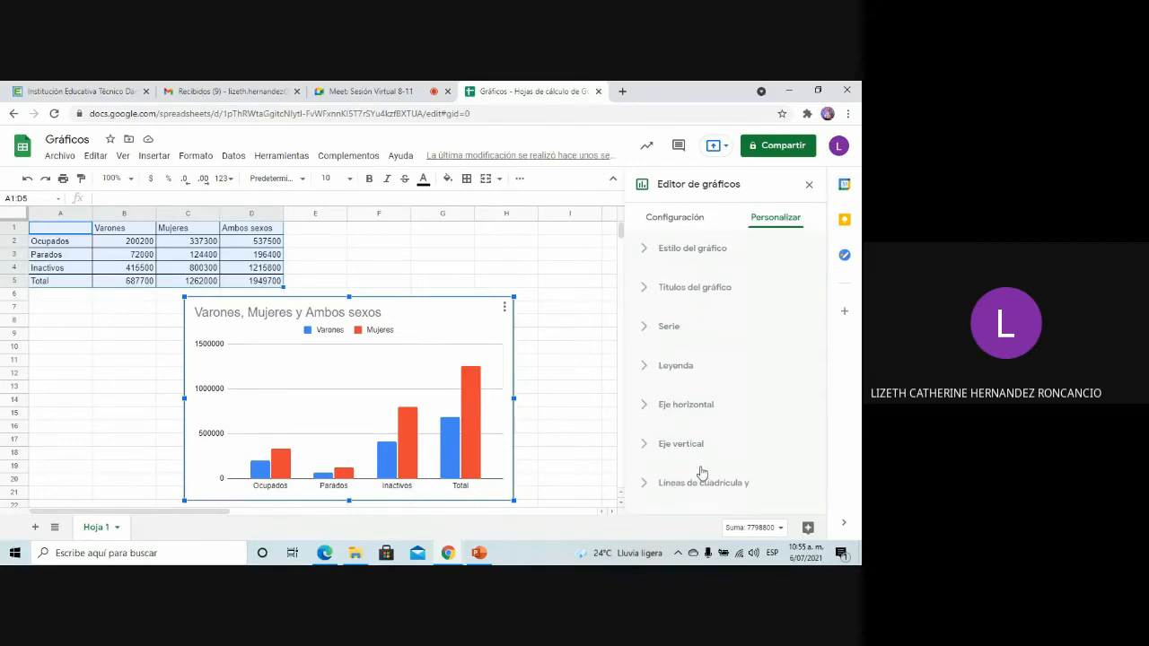
click(645, 252)
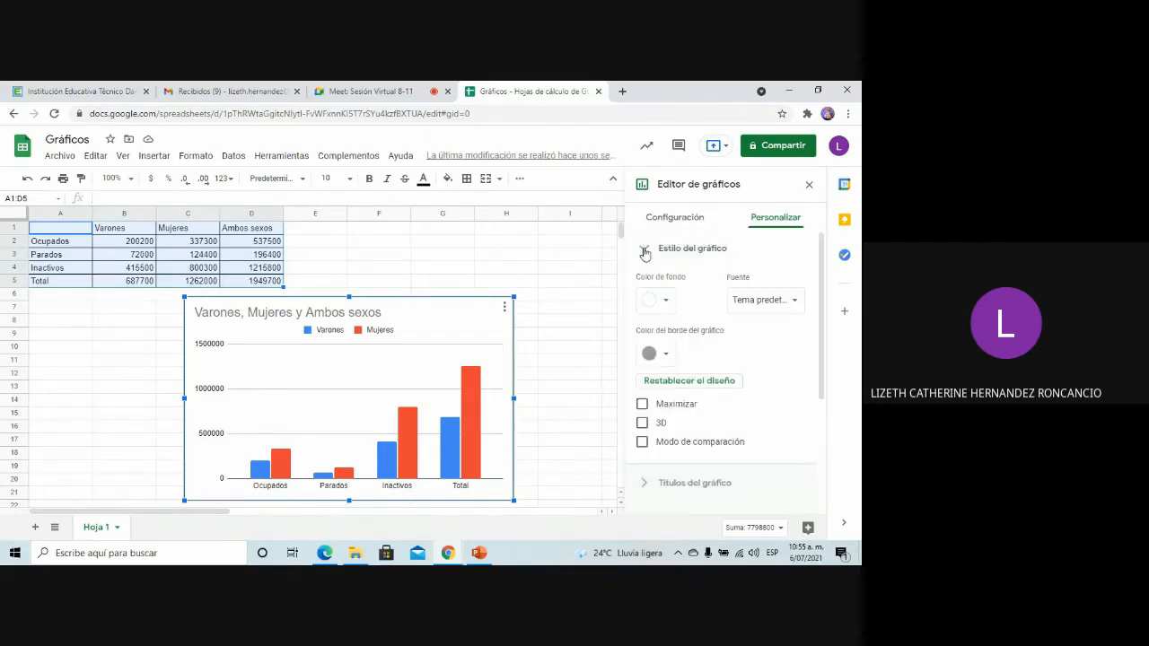
click(661, 300)
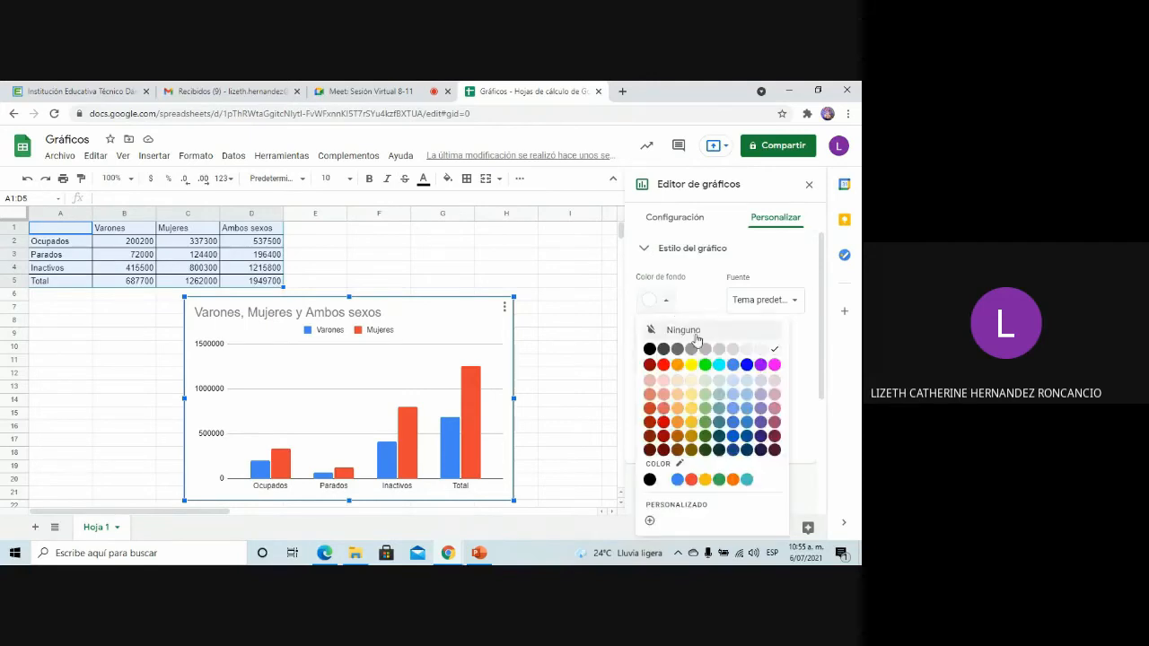
click(691, 350)
click(761, 300)
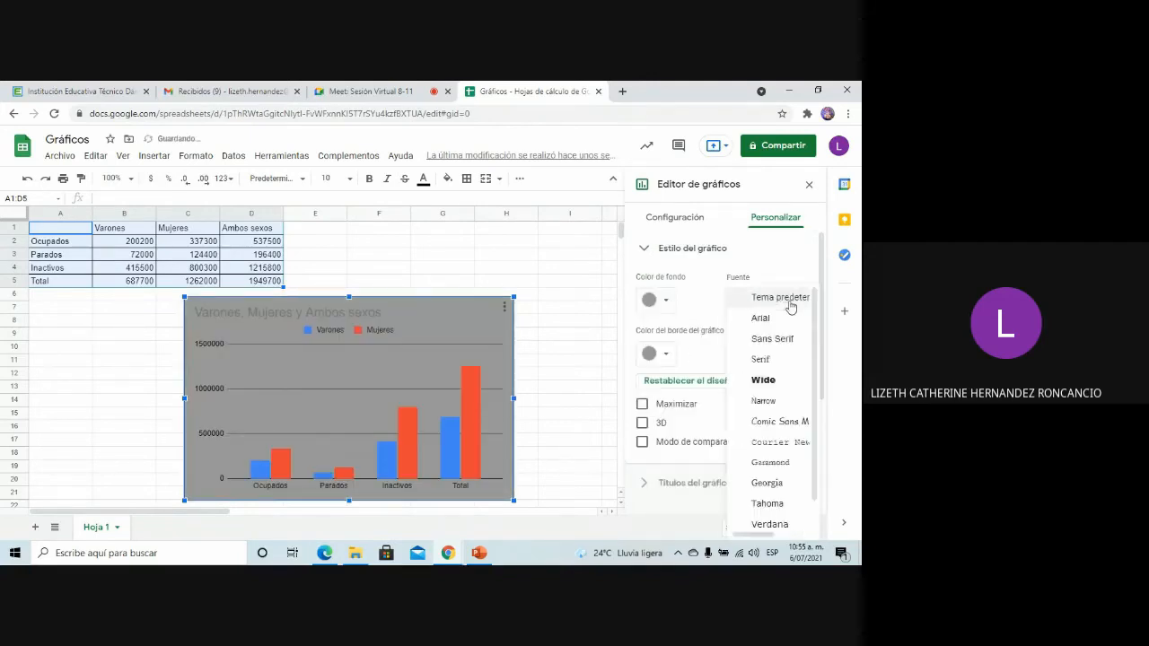
click(766, 382)
click(669, 300)
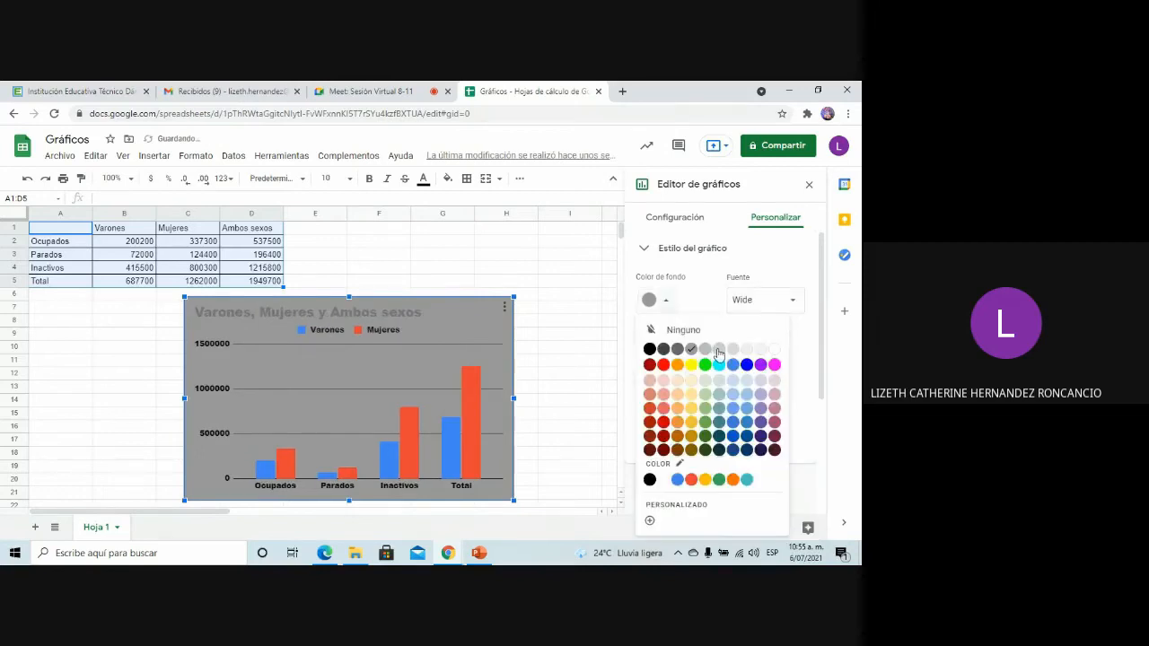
click(716, 350)
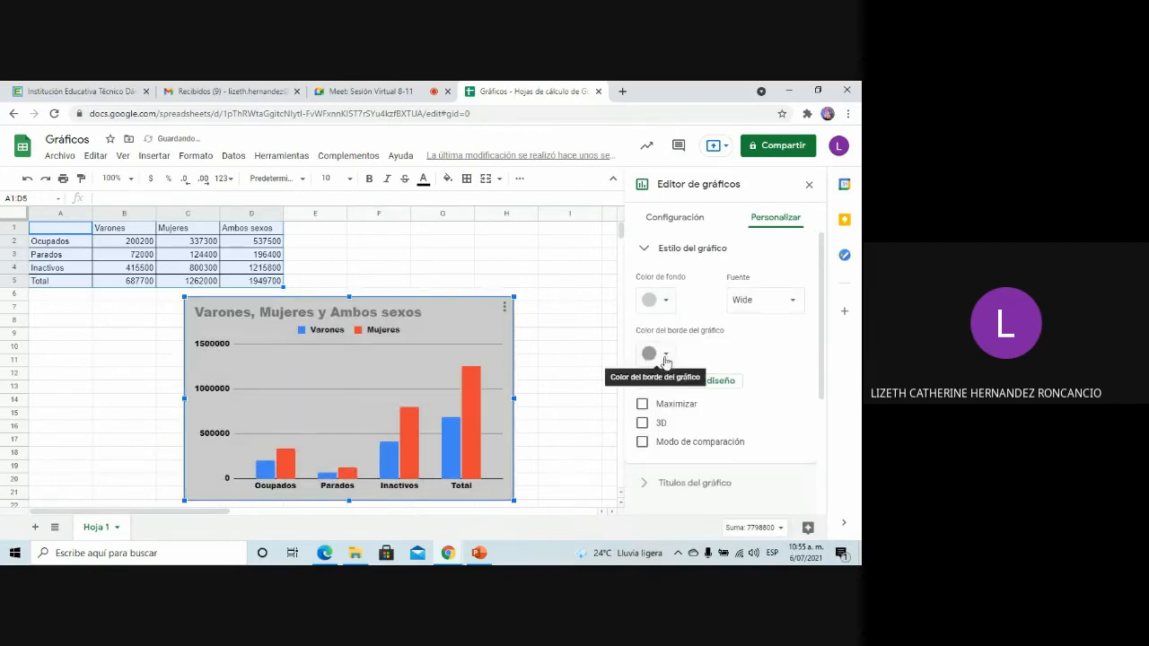
Set the chart's border colour to blue and turn on the 3D style.
click(664, 355)
click(747, 418)
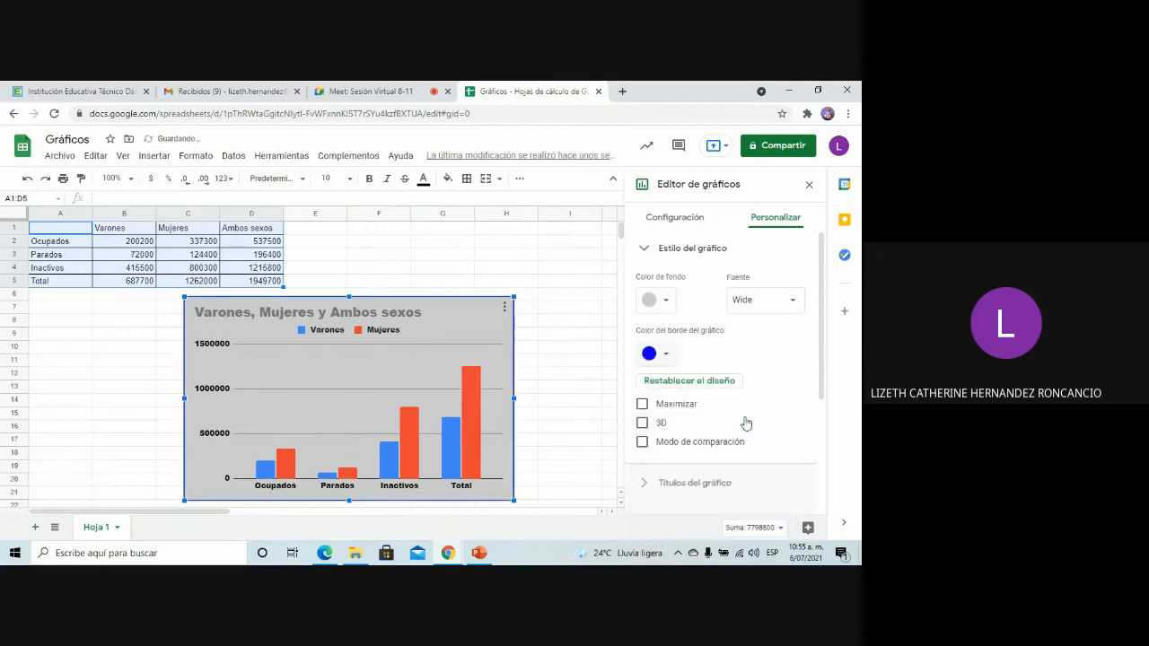
scroll(682, 377, down, 1)
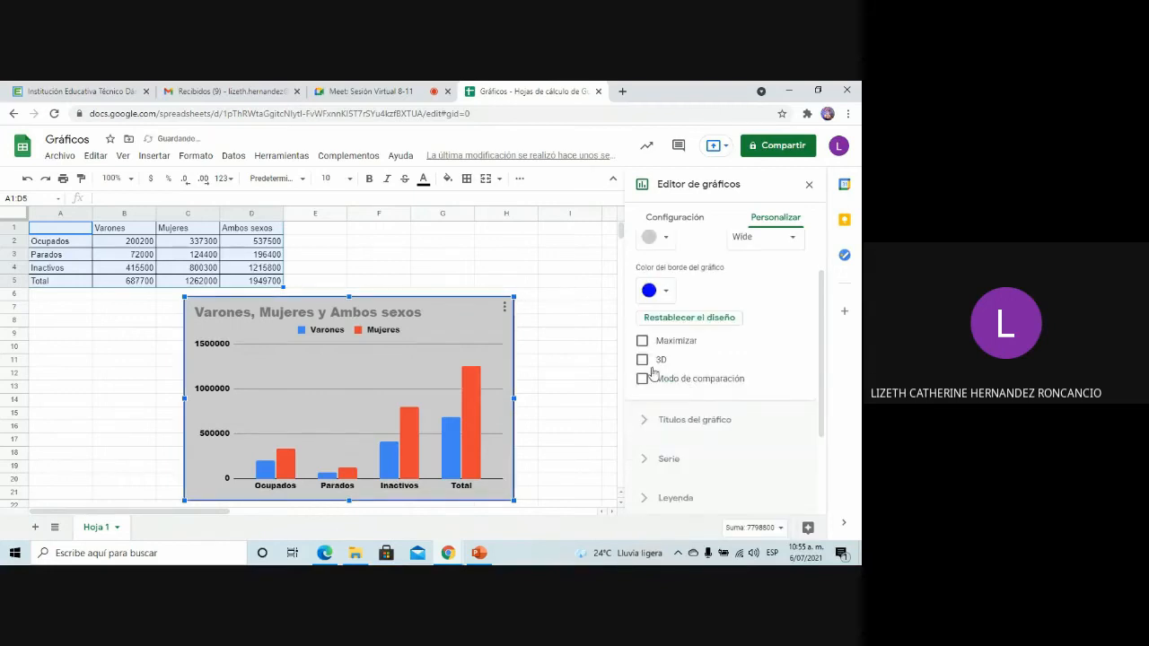
click(642, 360)
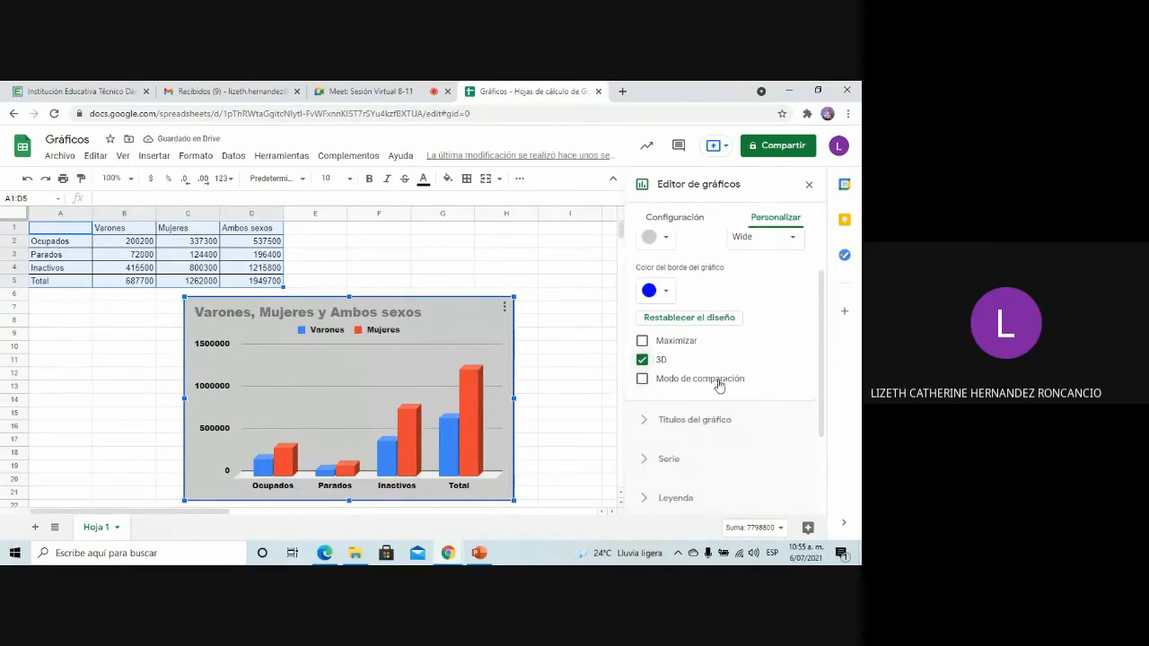
Change the chart's title text to "Gráfico de Empleados".
scroll(720, 375, up, 1)
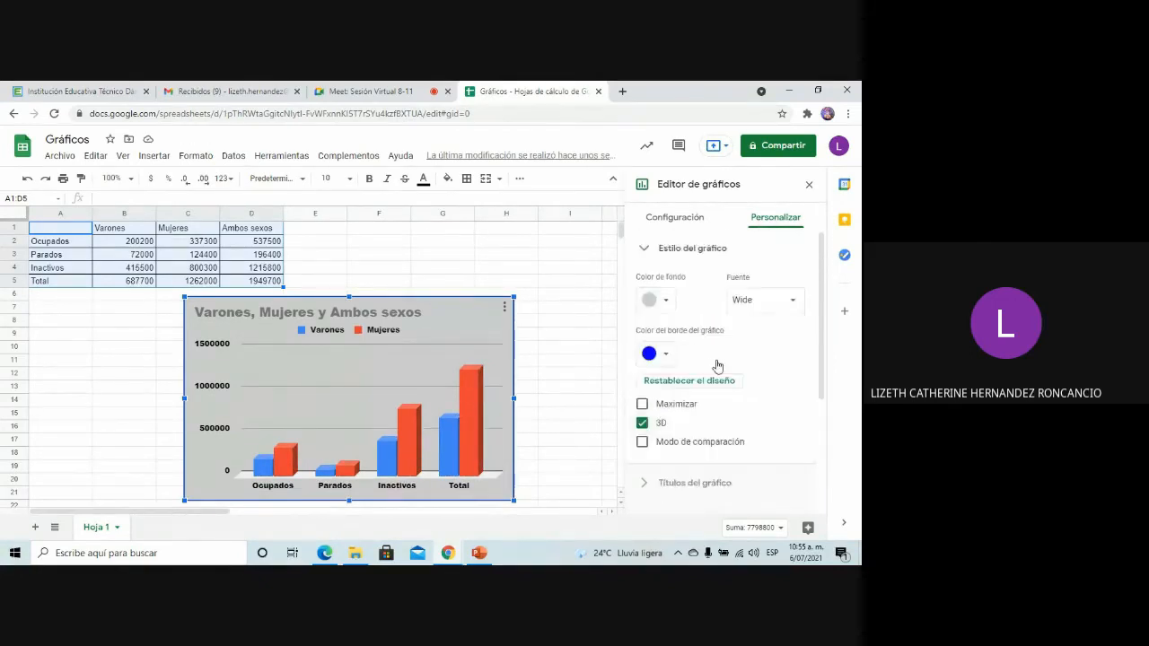
click(652, 253)
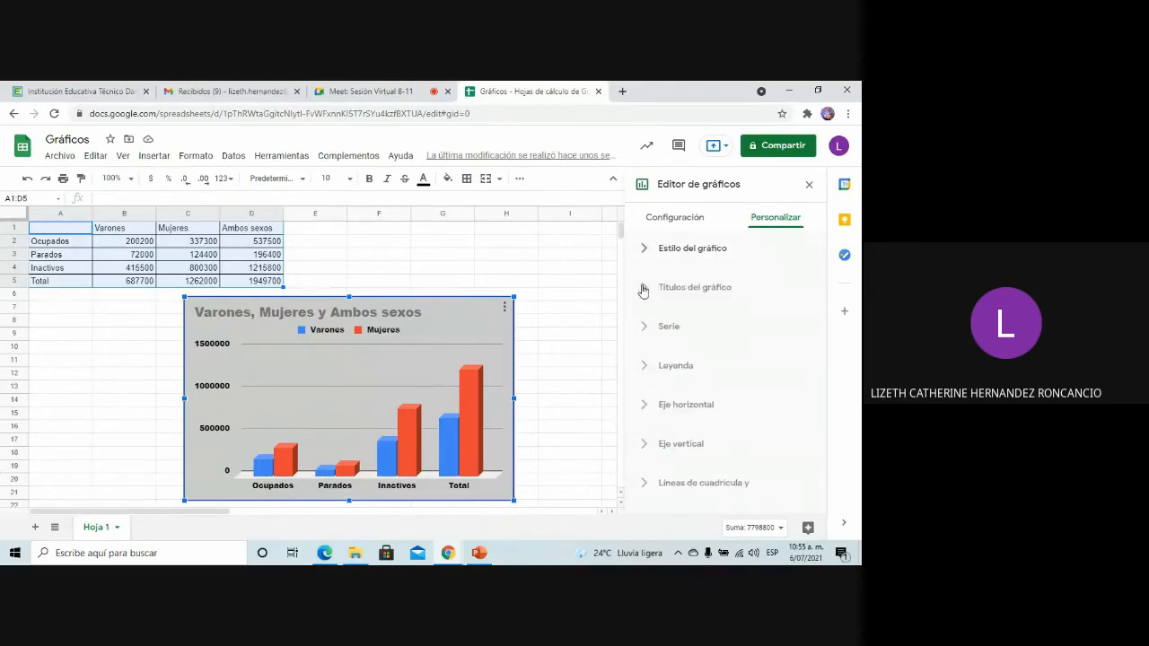
click(643, 290)
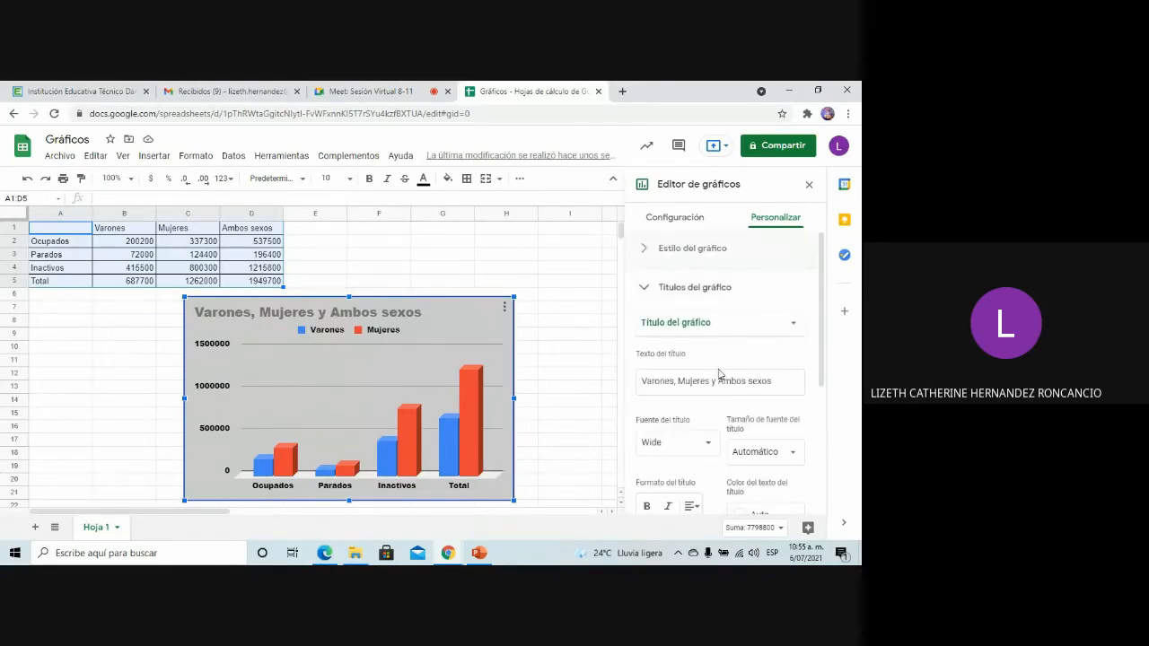
click(659, 382)
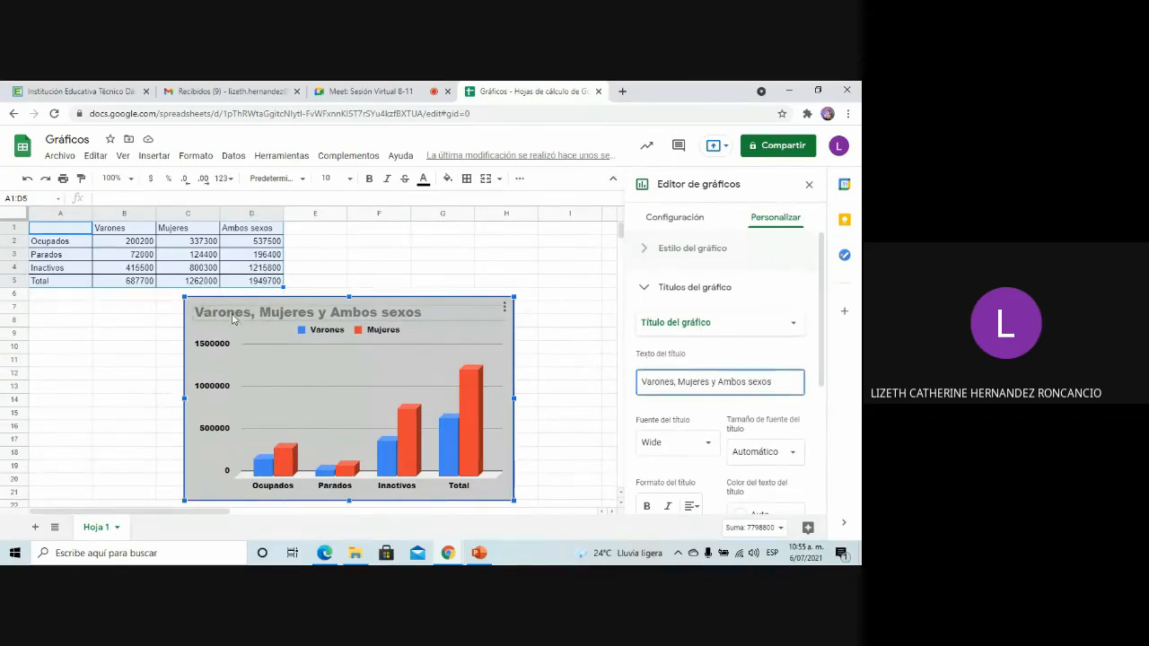
triple_click(782, 383)
text(Empleados)
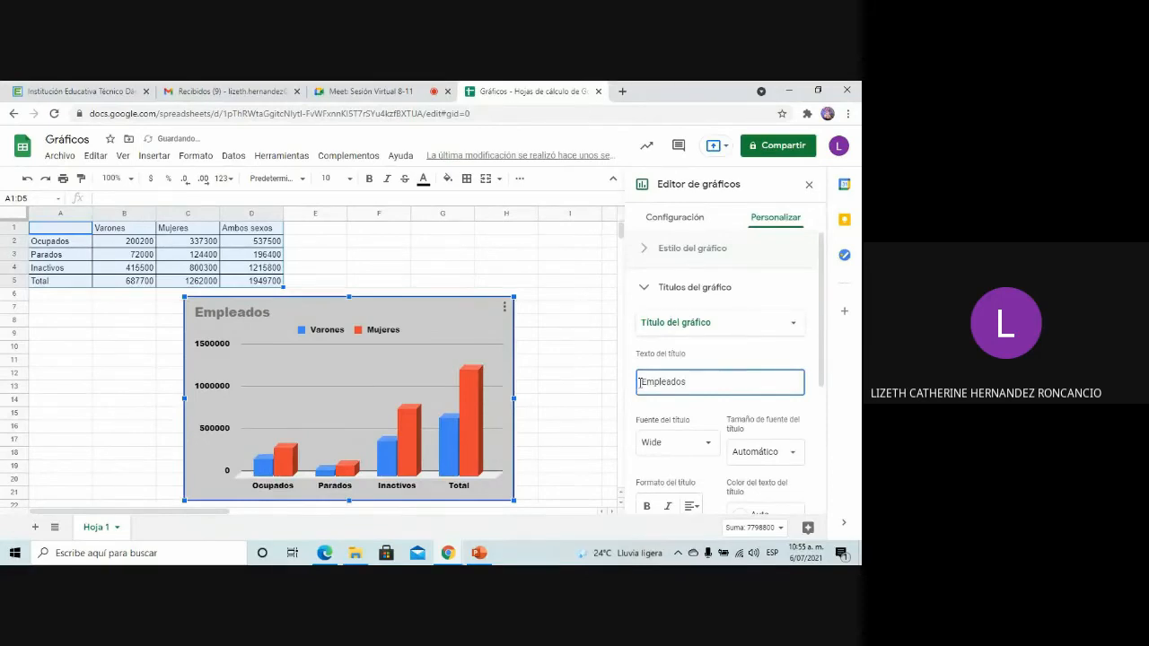
click(640, 382)
text(Gráfico de)
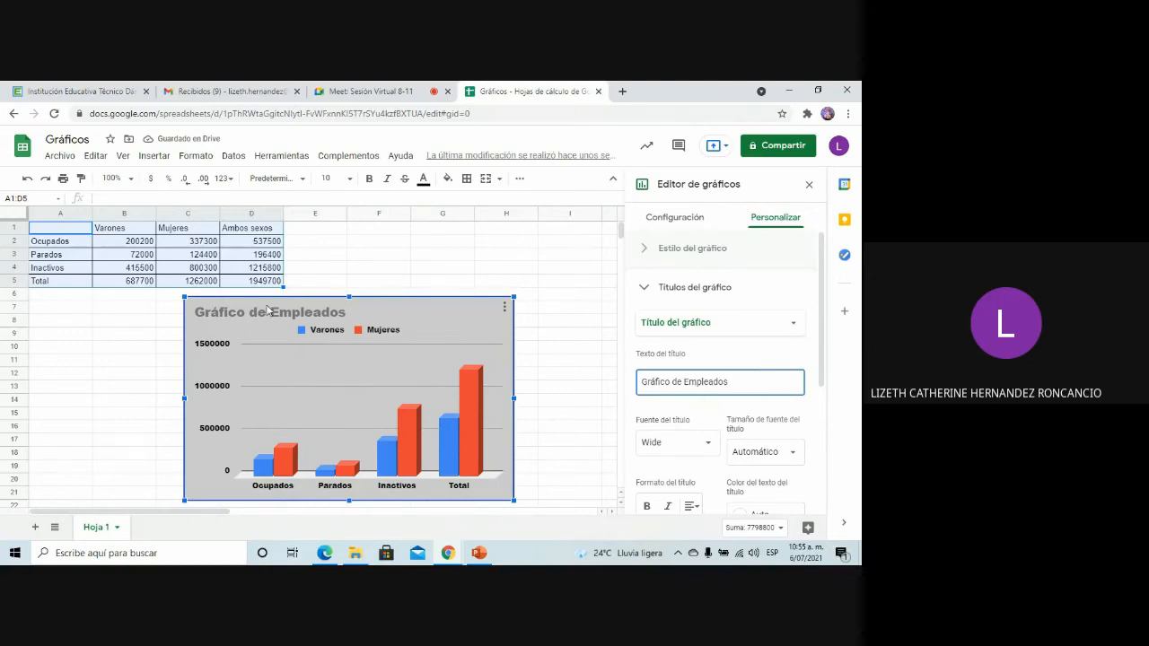
Set the chart title's font to Georgia and its size to 30.
scroll(713, 371, down, 1)
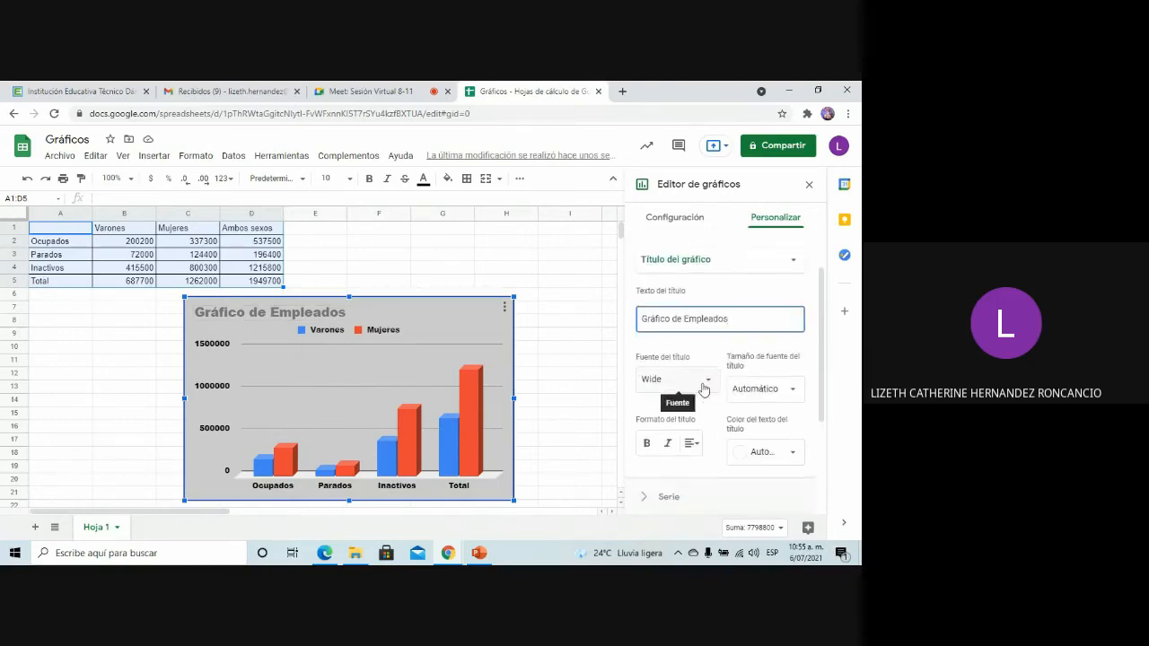
click(706, 386)
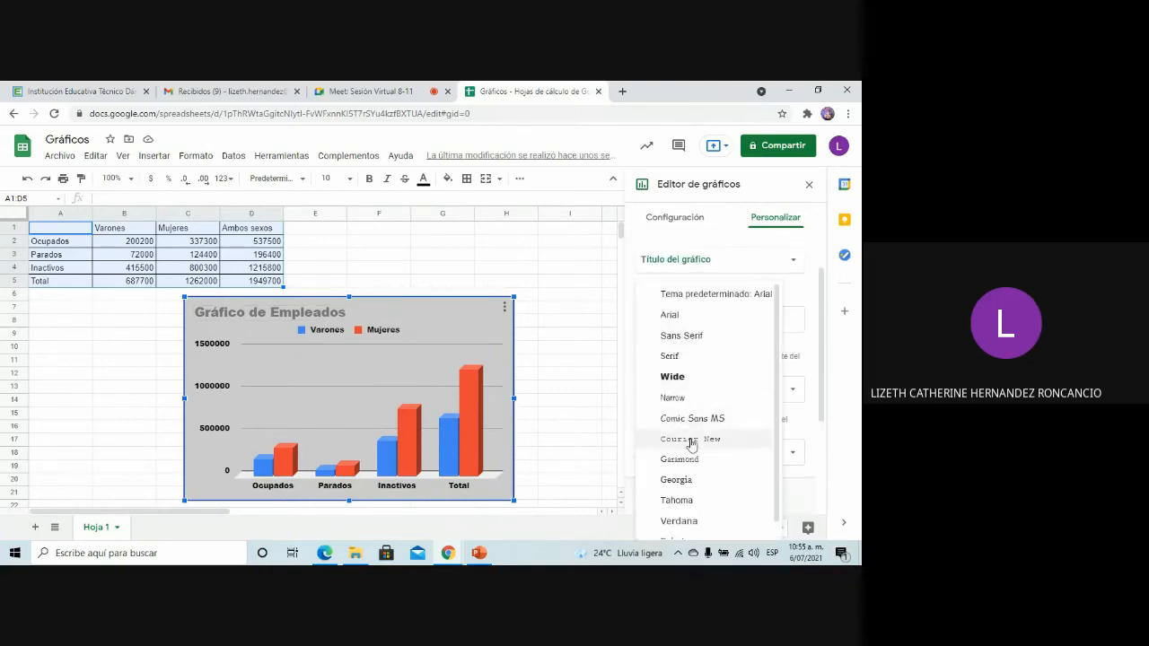
click(682, 483)
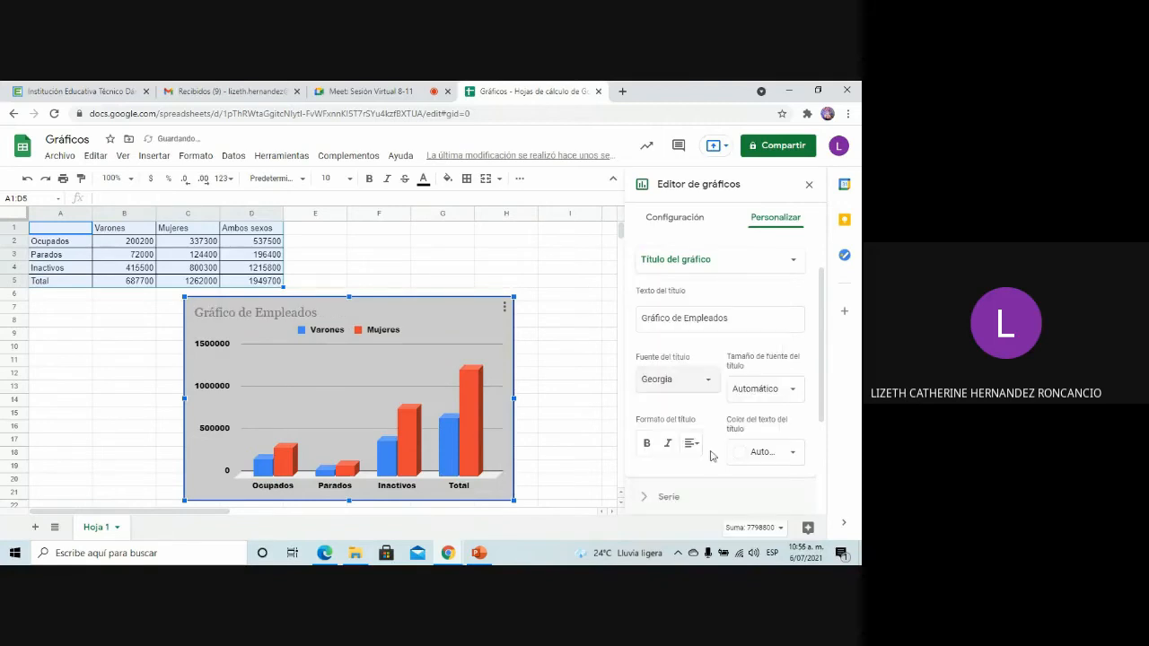
click(793, 400)
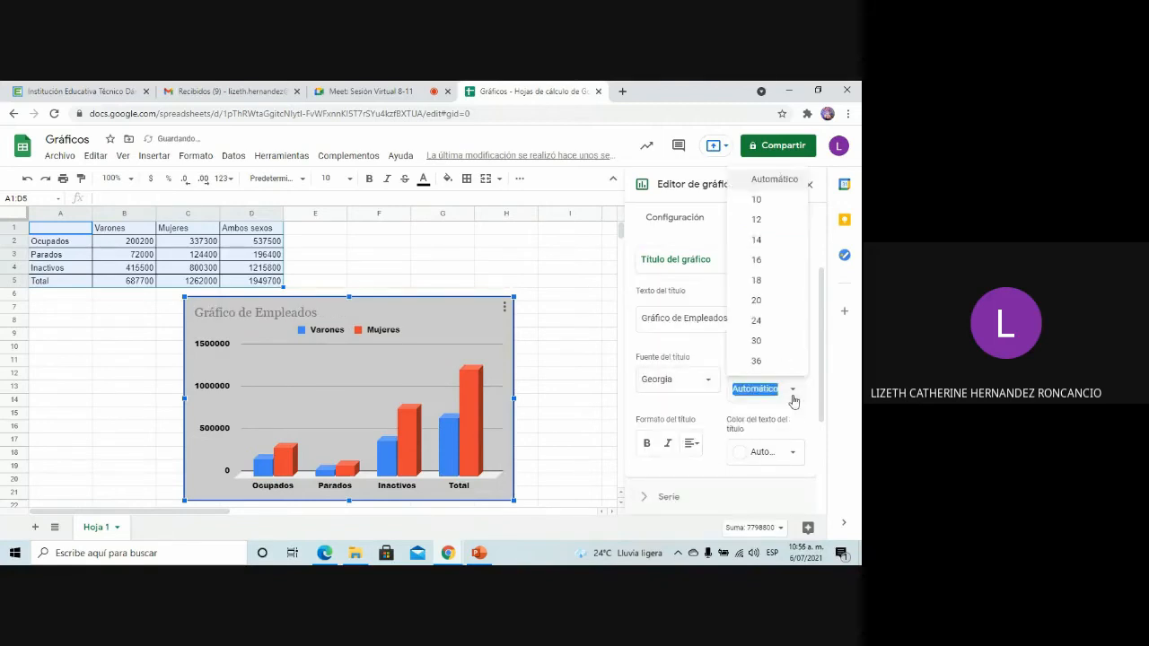
click(761, 340)
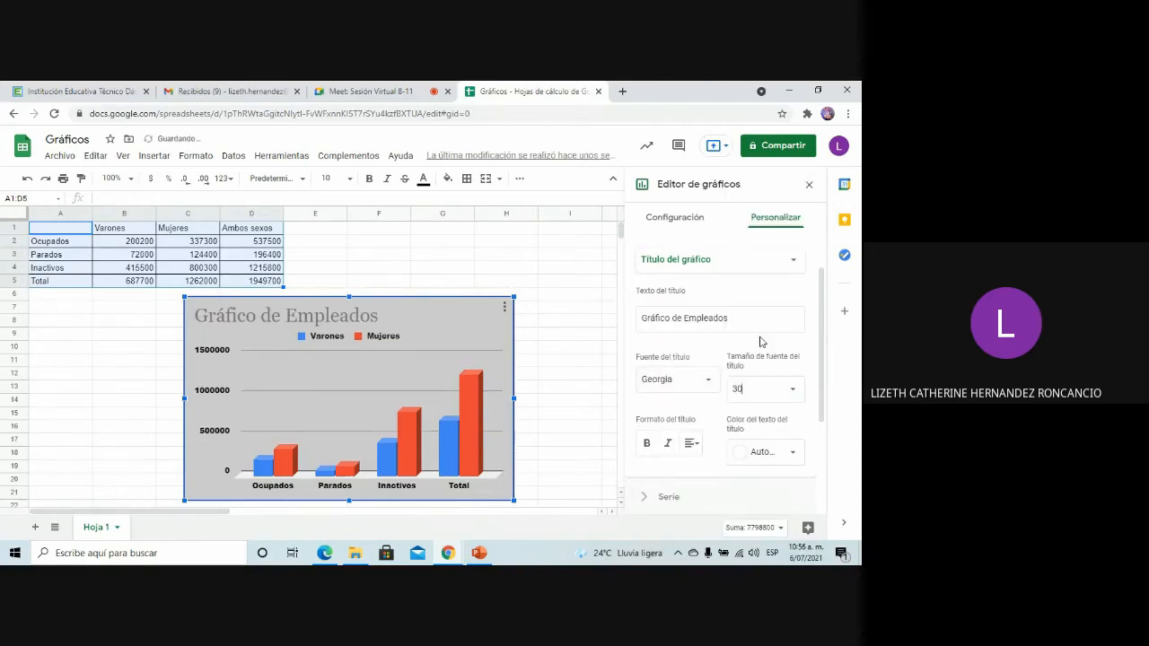
Format the chart title as bold italic, centred, red text.
click(668, 449)
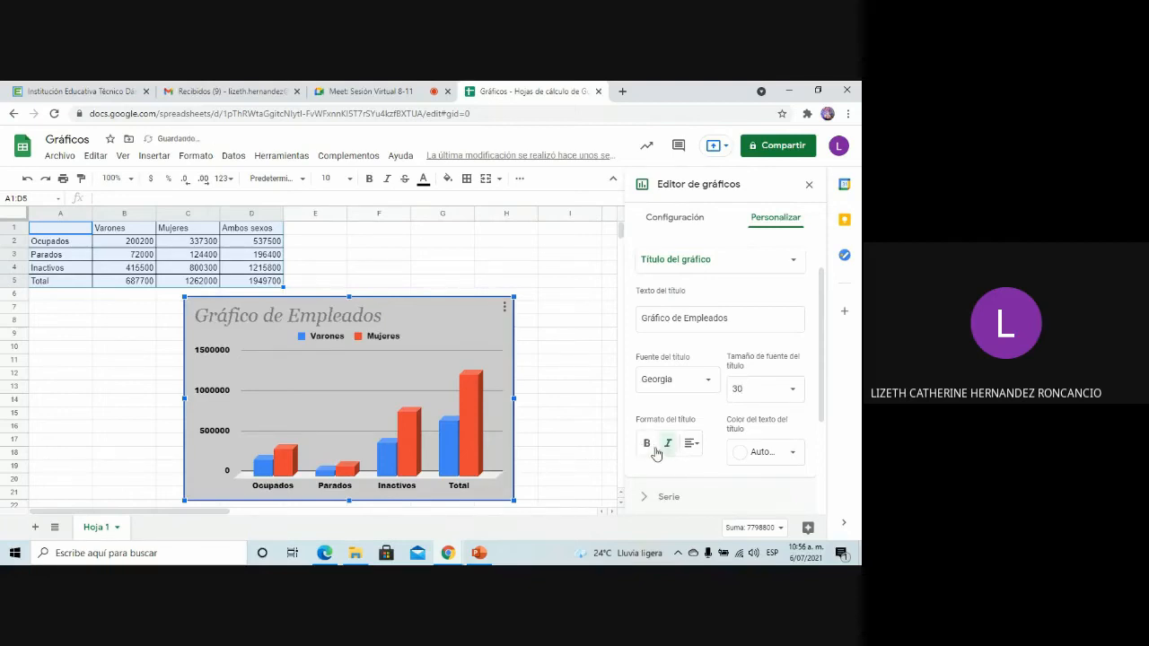
click(645, 446)
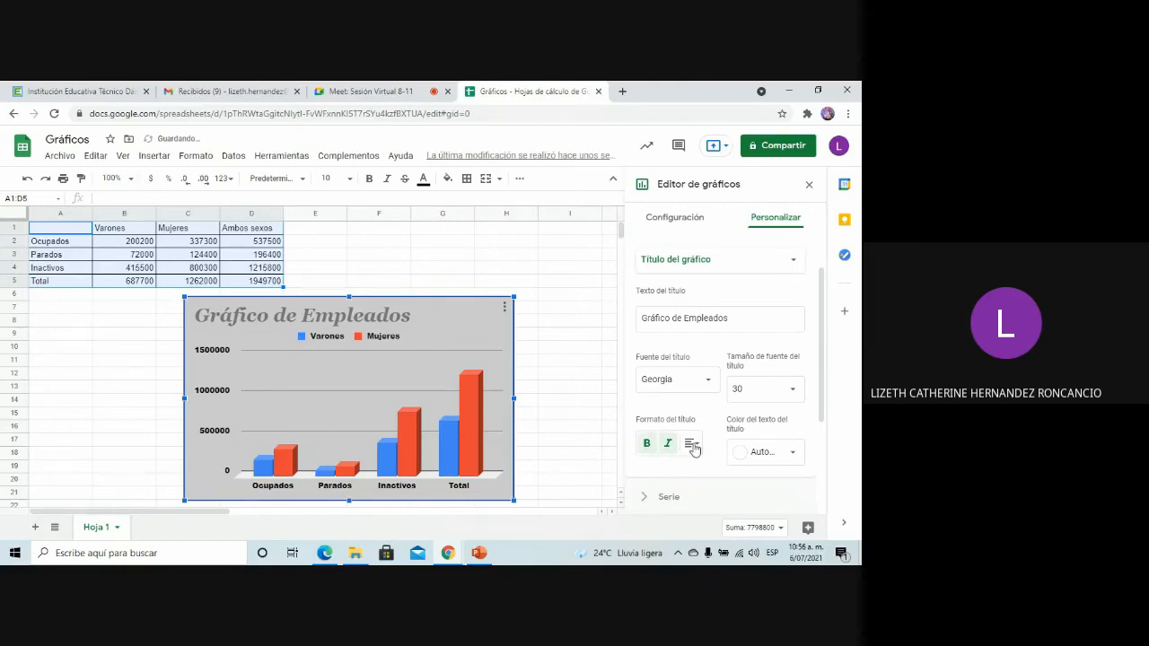
click(690, 444)
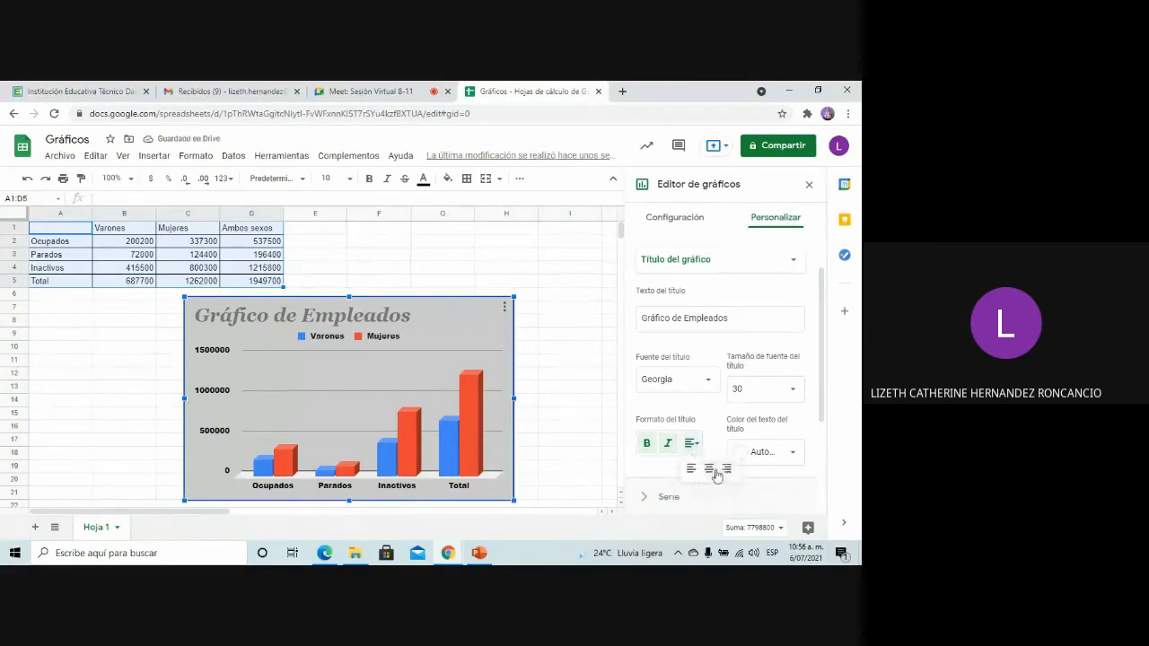
click(710, 470)
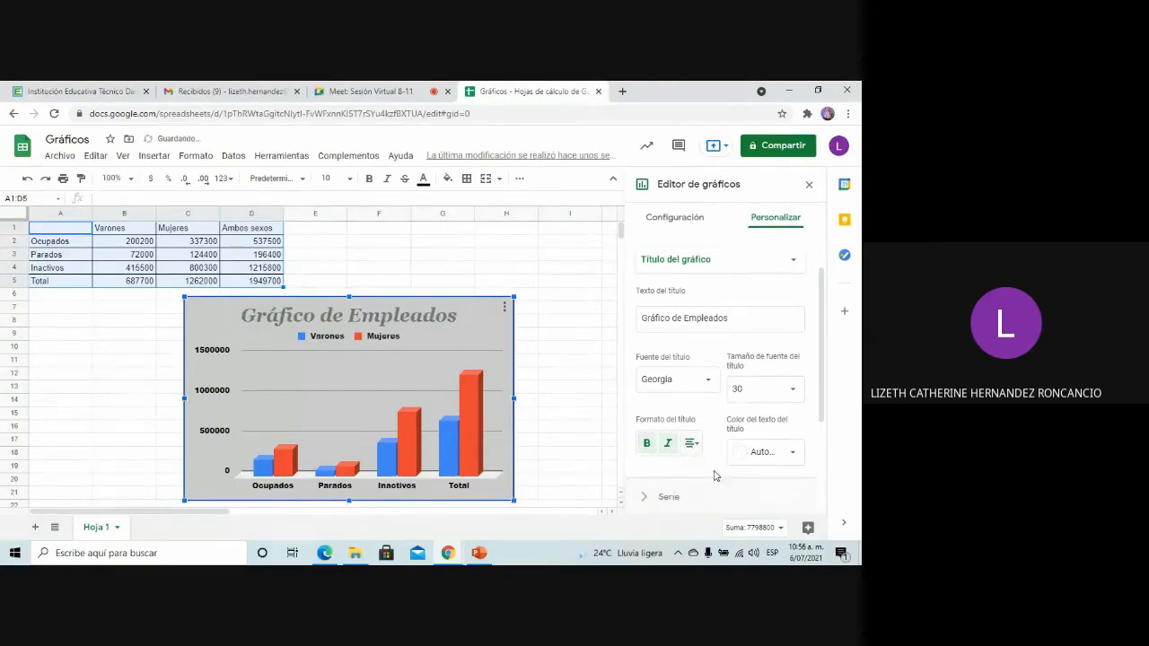
click(790, 453)
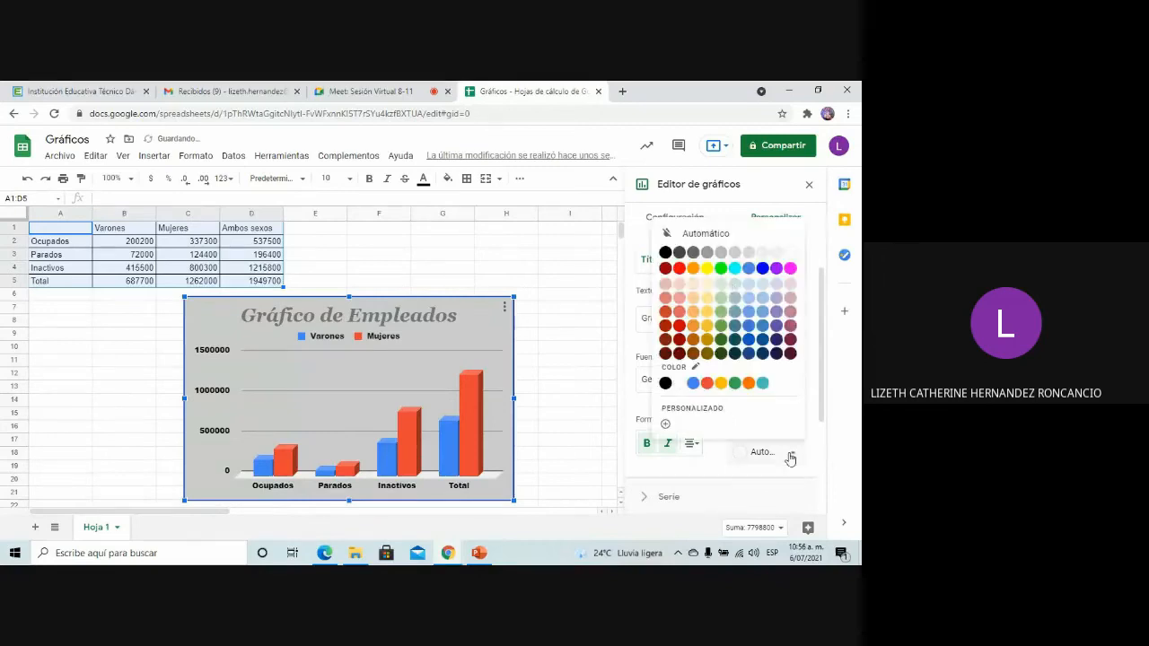
click(678, 267)
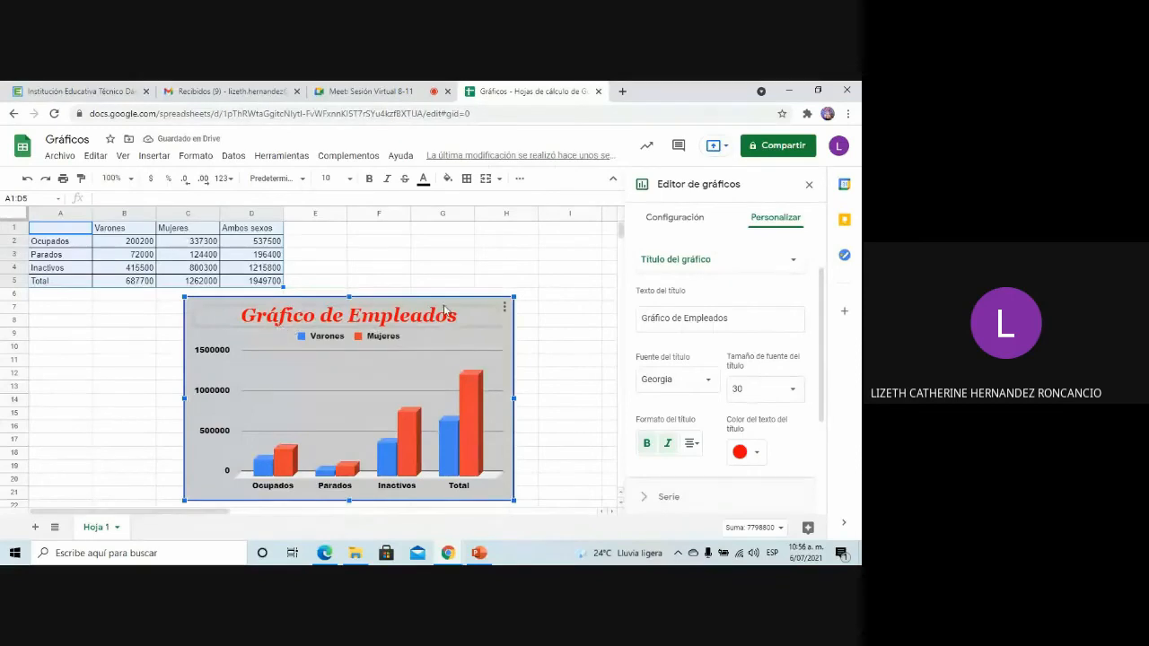
Set the line colour of all the chart's series to dark red and try the data labels option (Etiquetas de datos).
scroll(719, 333, up, 1)
scroll(715, 333, up, 2)
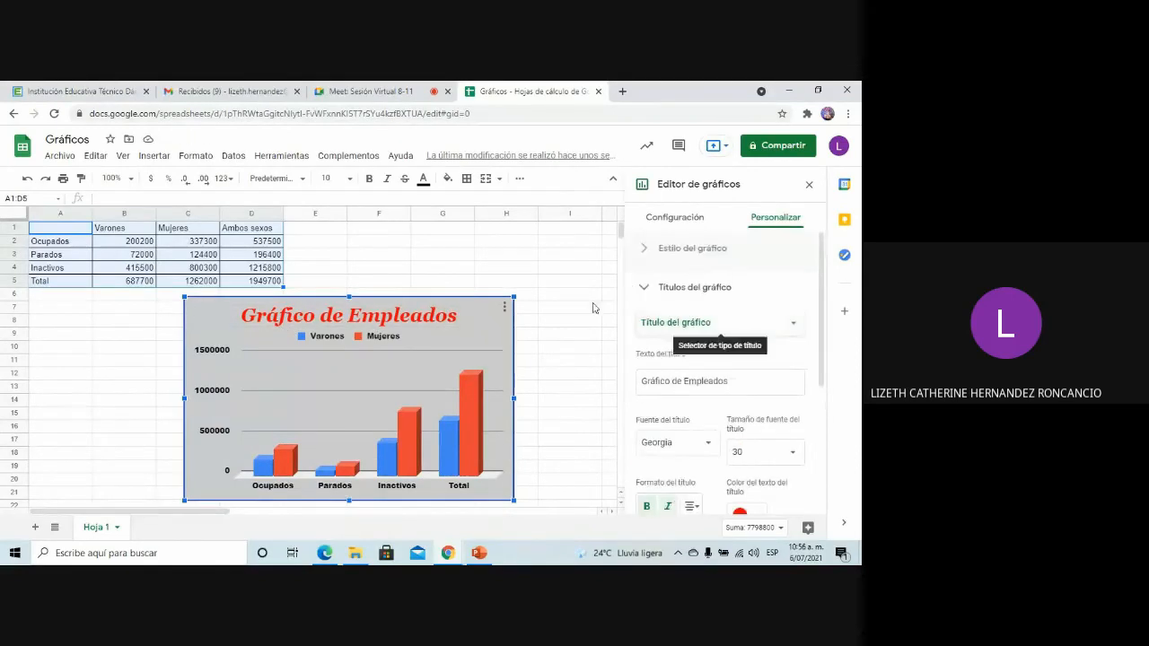
click(646, 288)
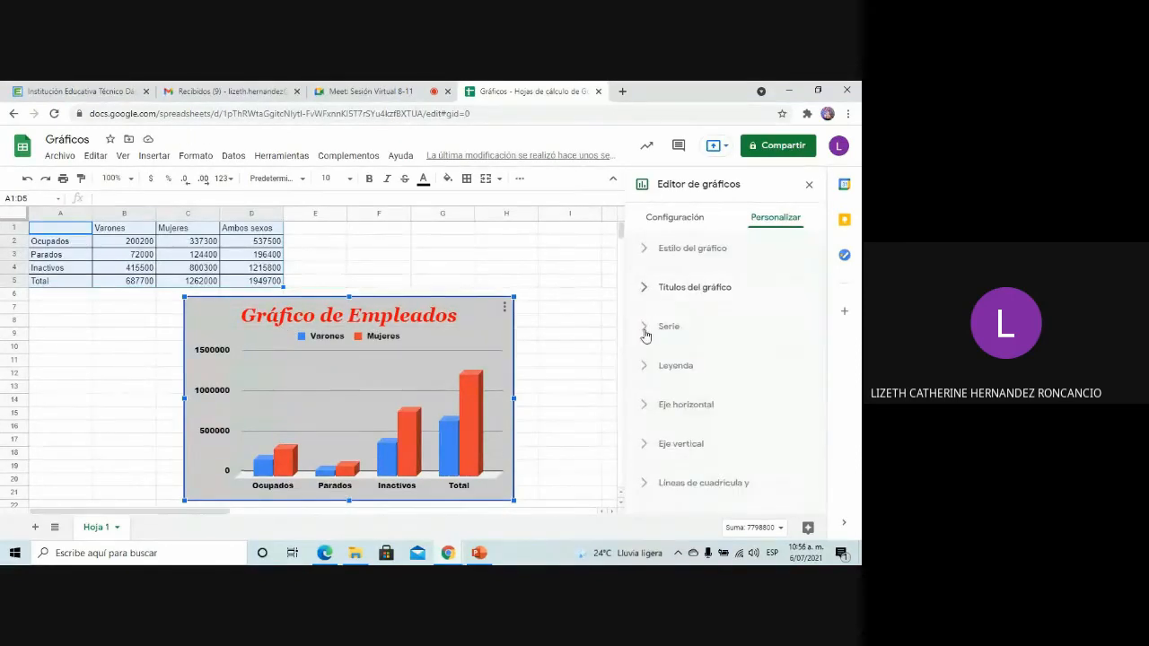
click(646, 333)
scroll(754, 351, down, 3)
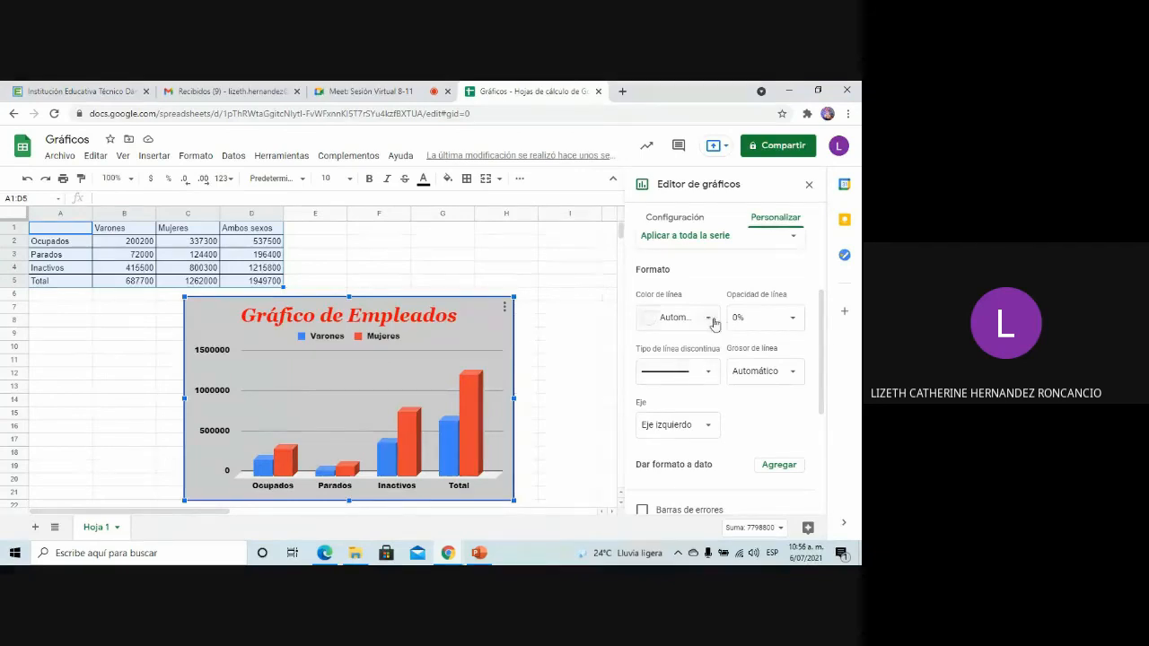
click(675, 316)
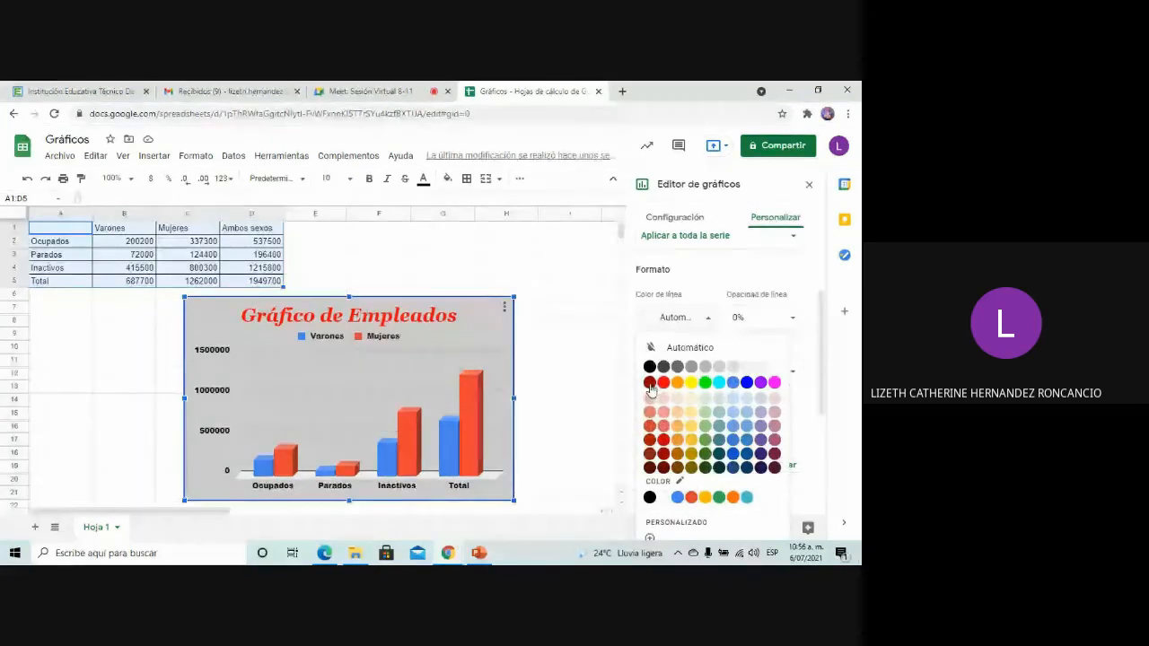
click(652, 384)
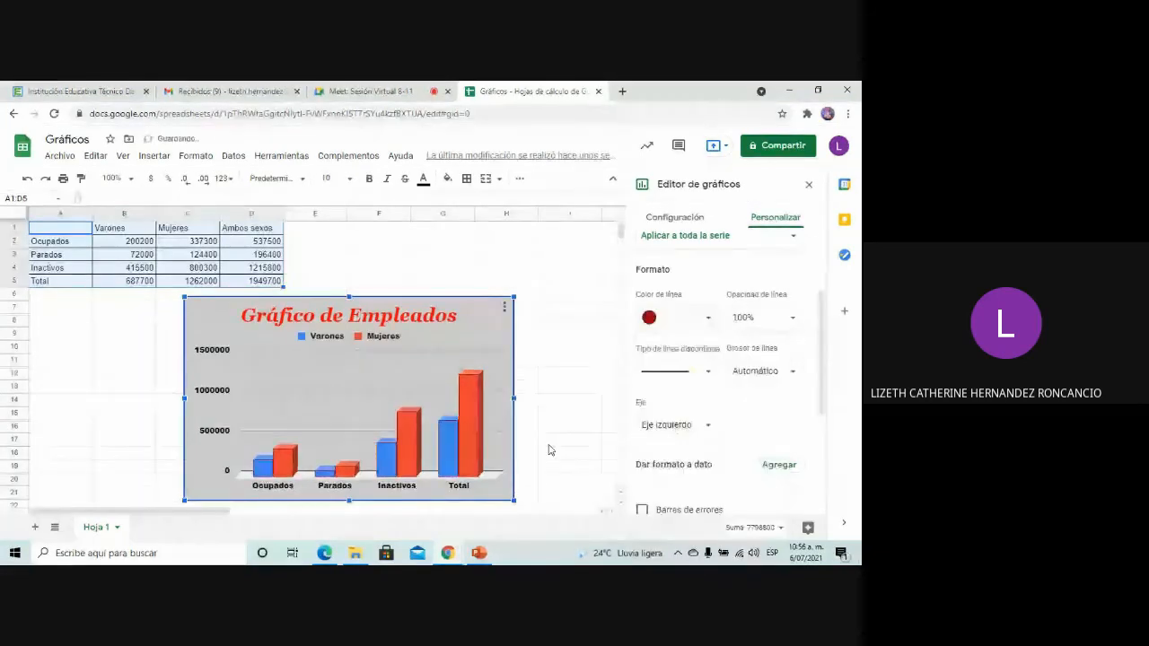
click(702, 330)
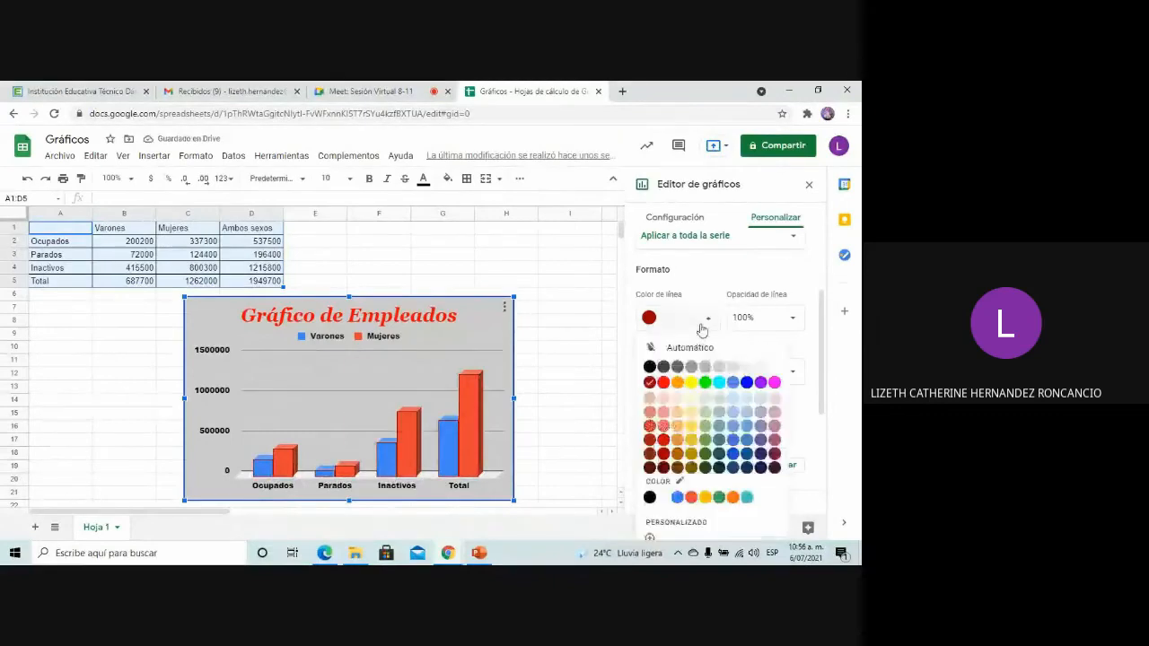
click(651, 383)
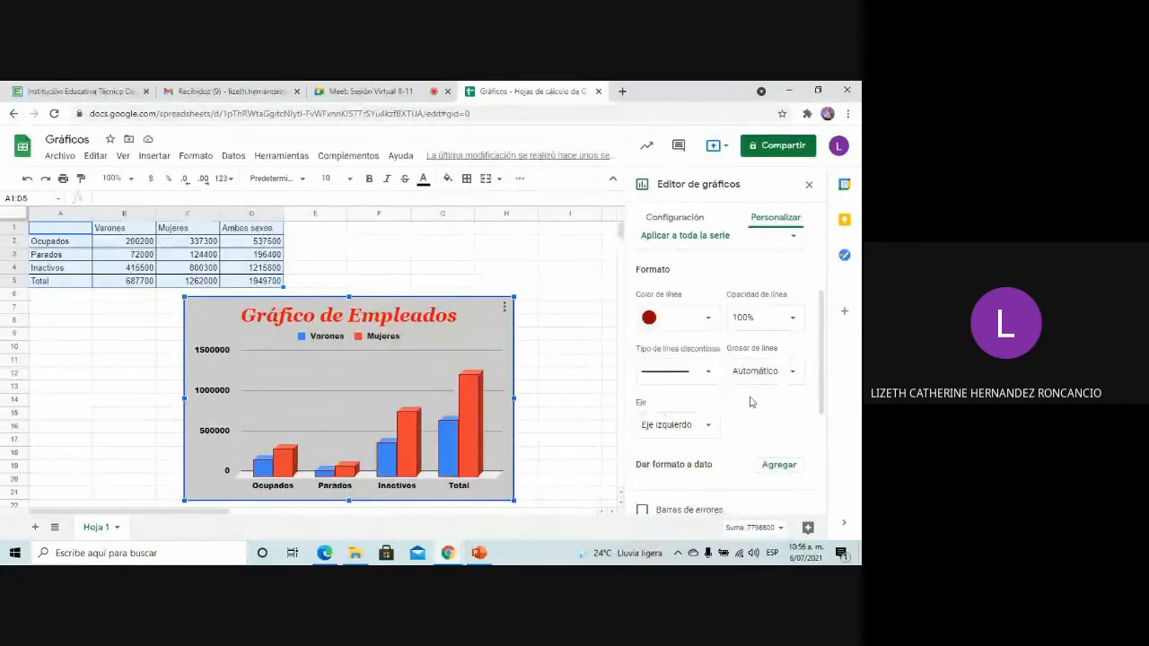
scroll(754, 404, down, 2)
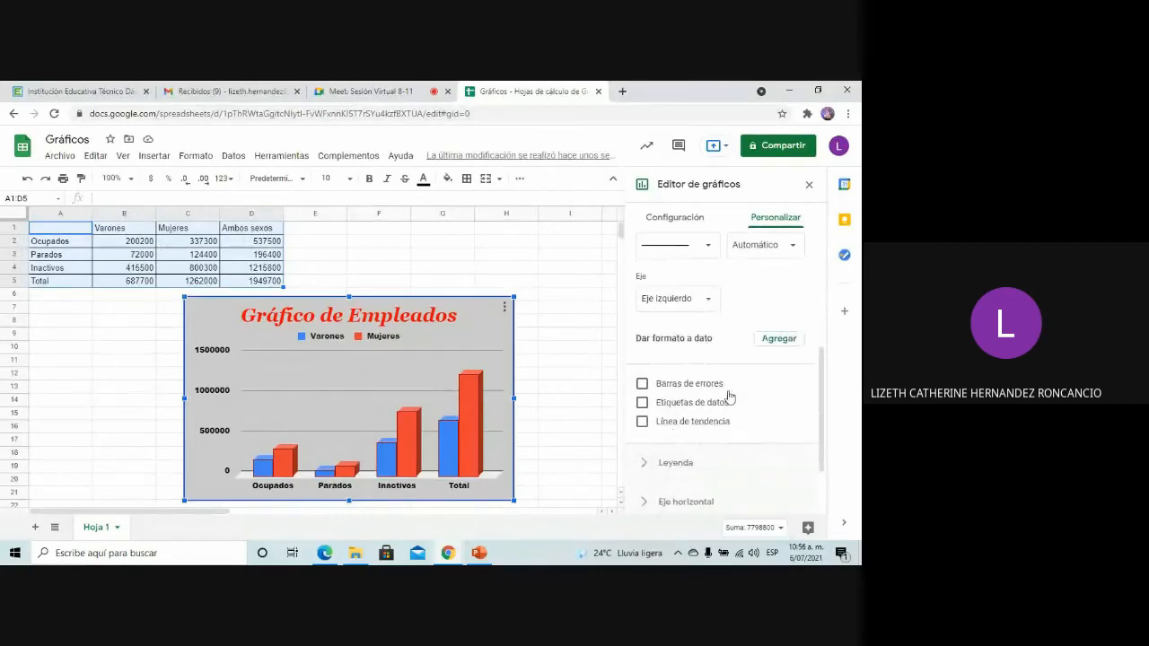
click(643, 403)
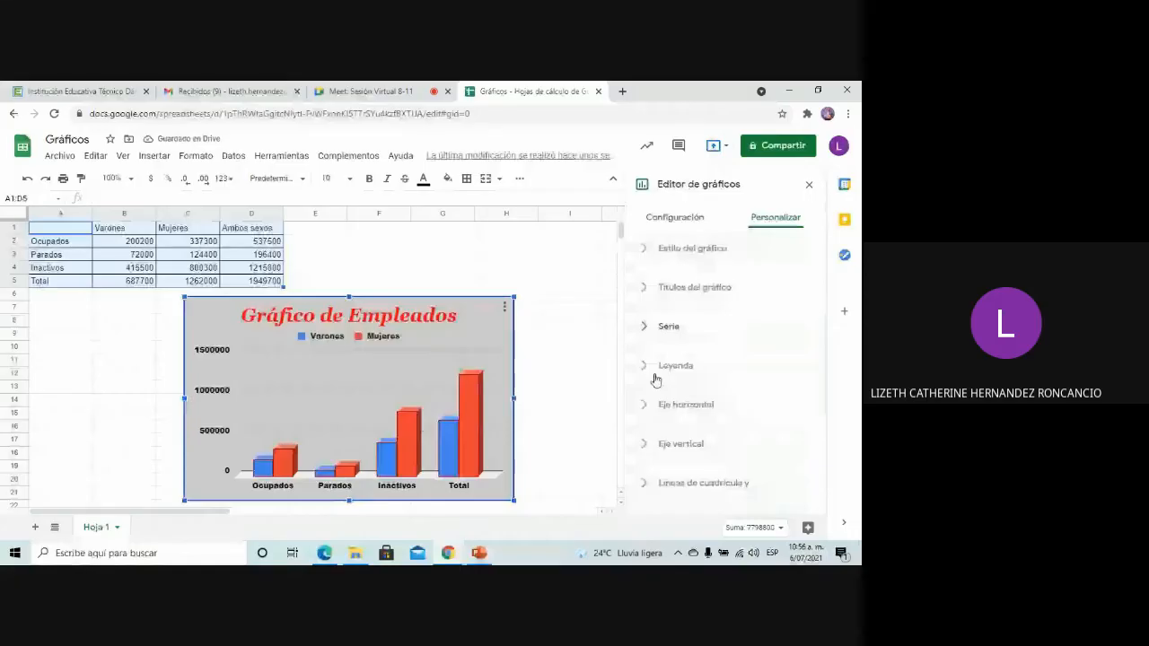
Try the Abajo position for the chart's legend, and set its position to Derecha.
click(672, 366)
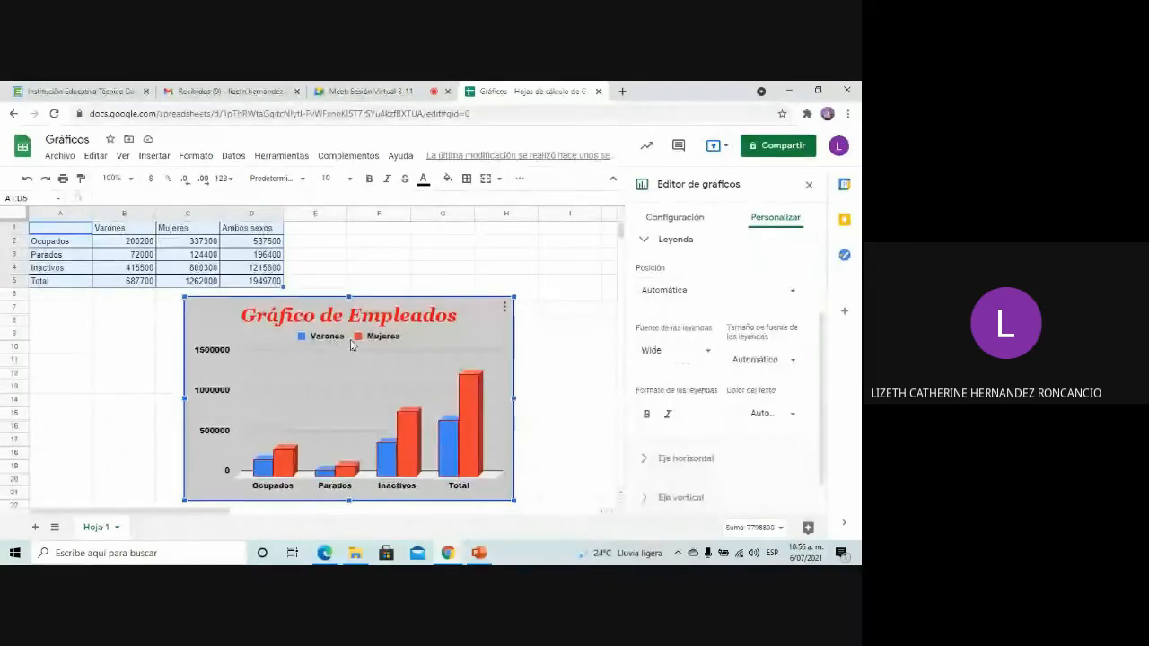
click(747, 296)
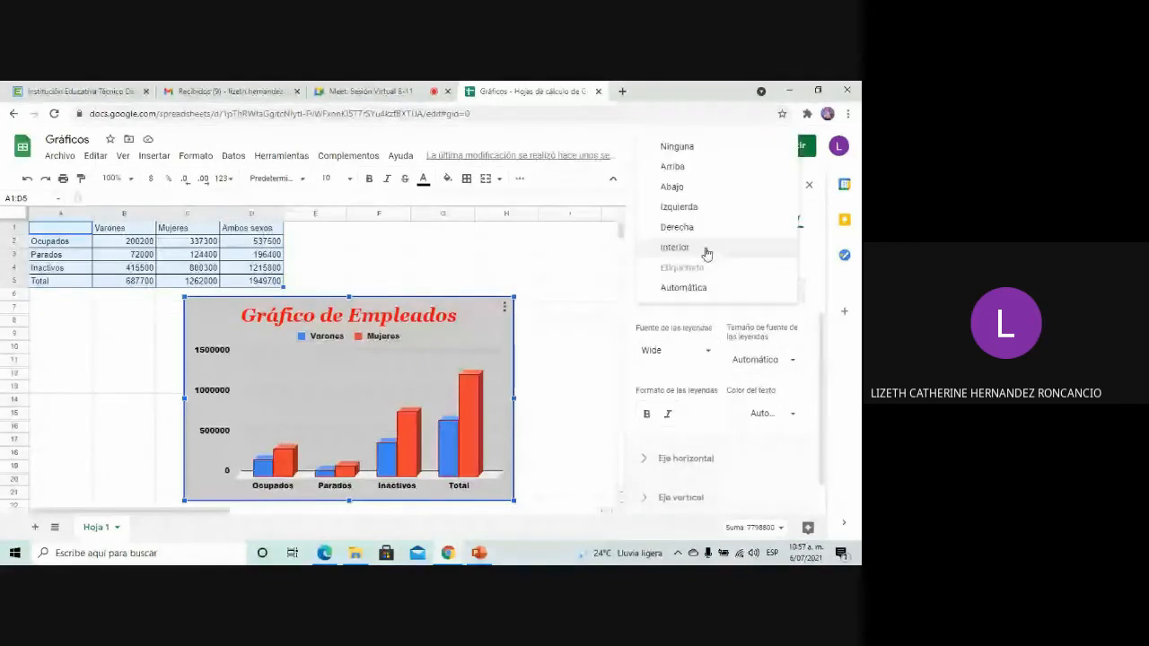
click(712, 186)
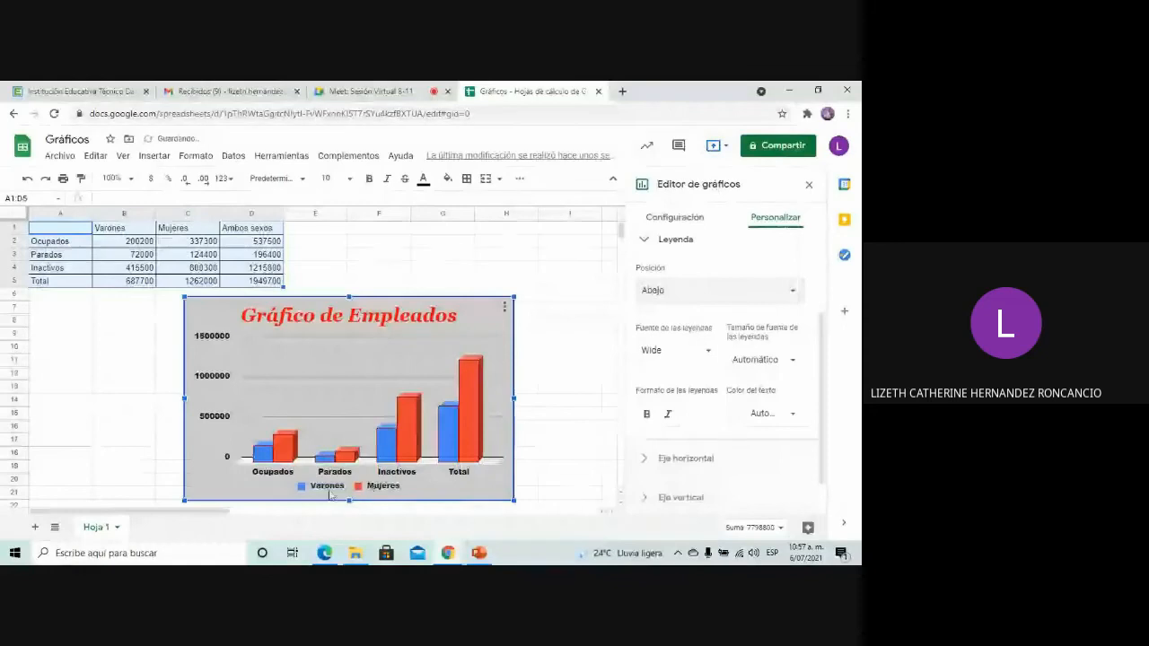
click(752, 297)
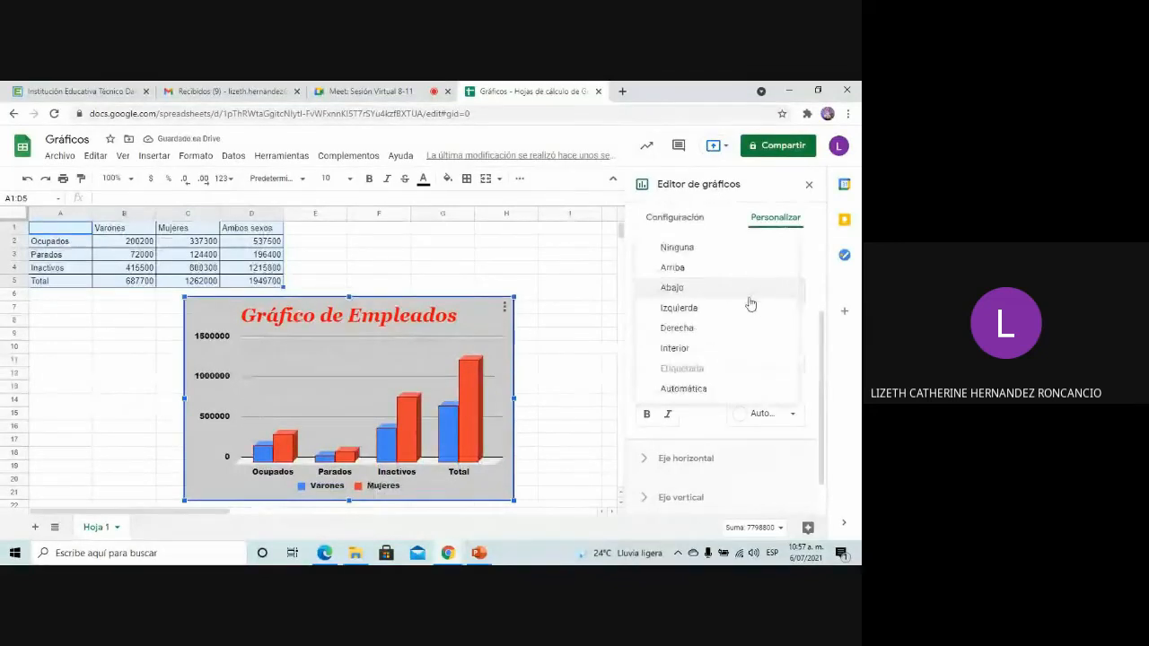
click(736, 309)
click(735, 292)
click(674, 308)
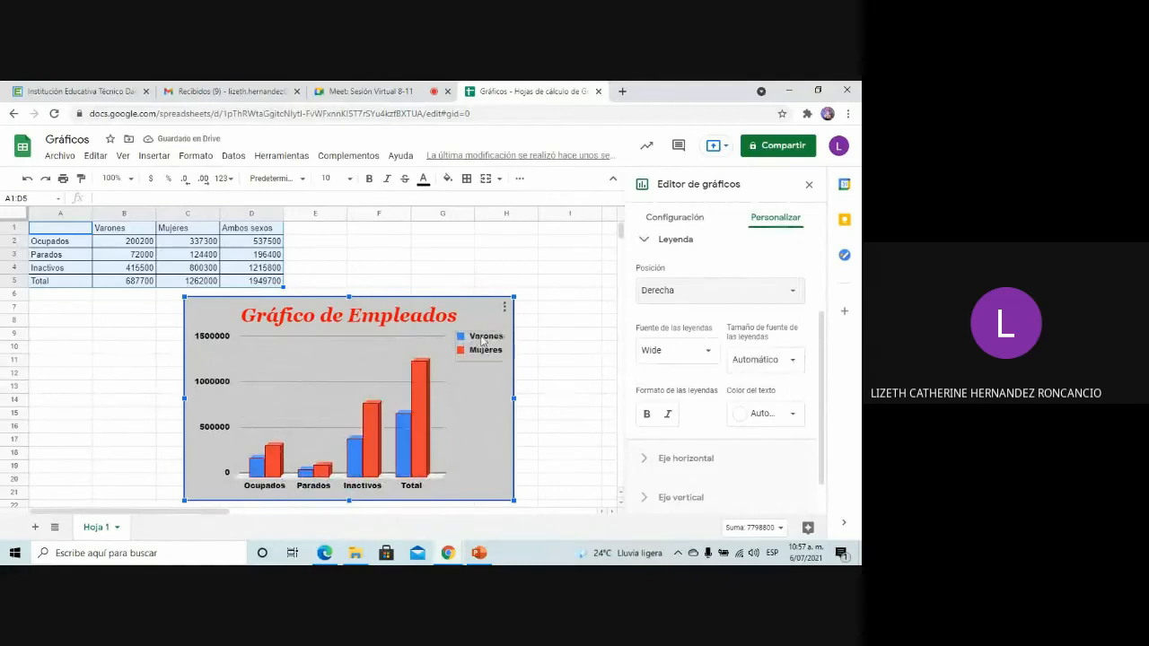
Set the legend's font to Comic Sans MS and its size to 24.
click(693, 358)
click(690, 391)
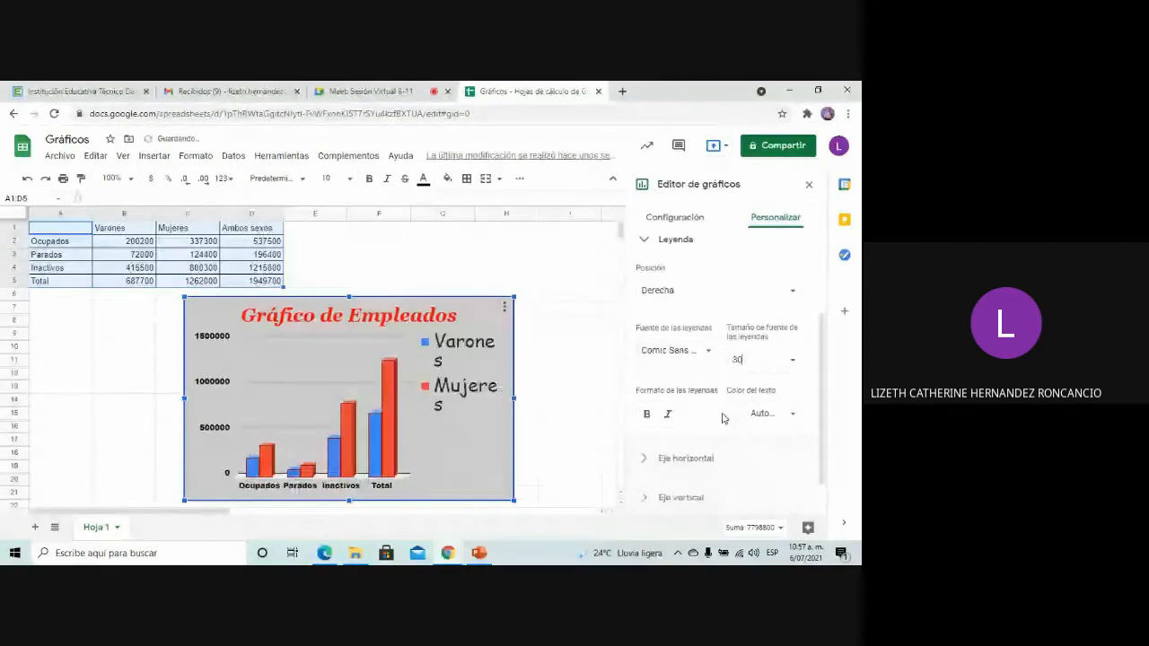
click(790, 360)
click(768, 291)
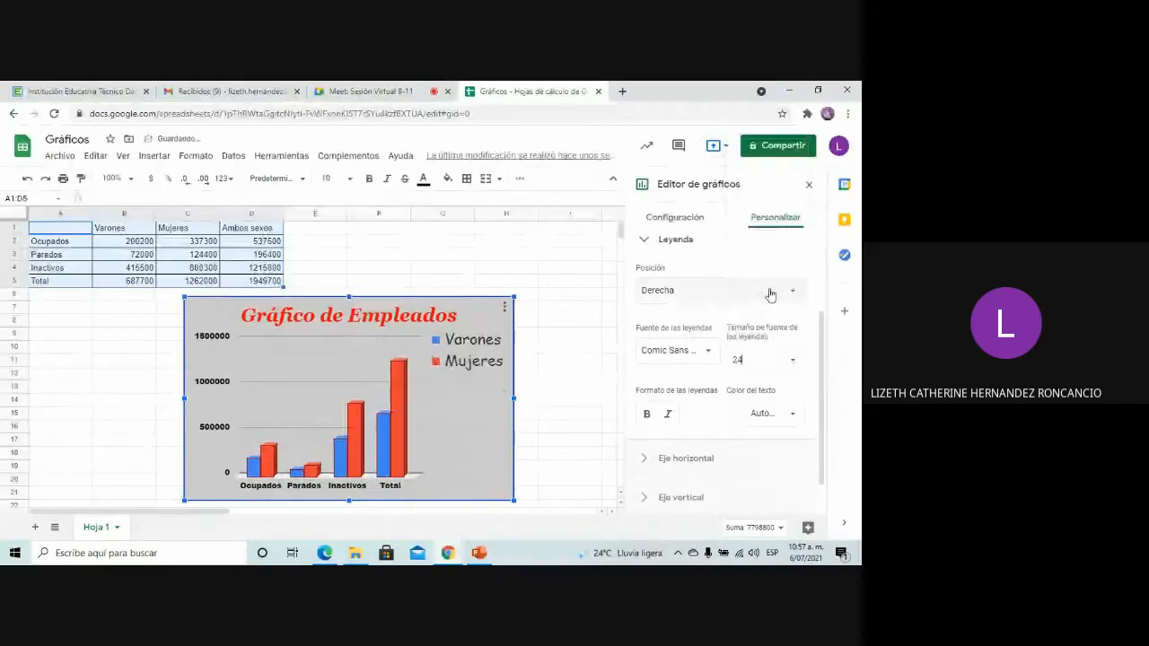
Make the legend text bold and italic, and colour it dark purple.
click(649, 416)
click(667, 414)
click(767, 414)
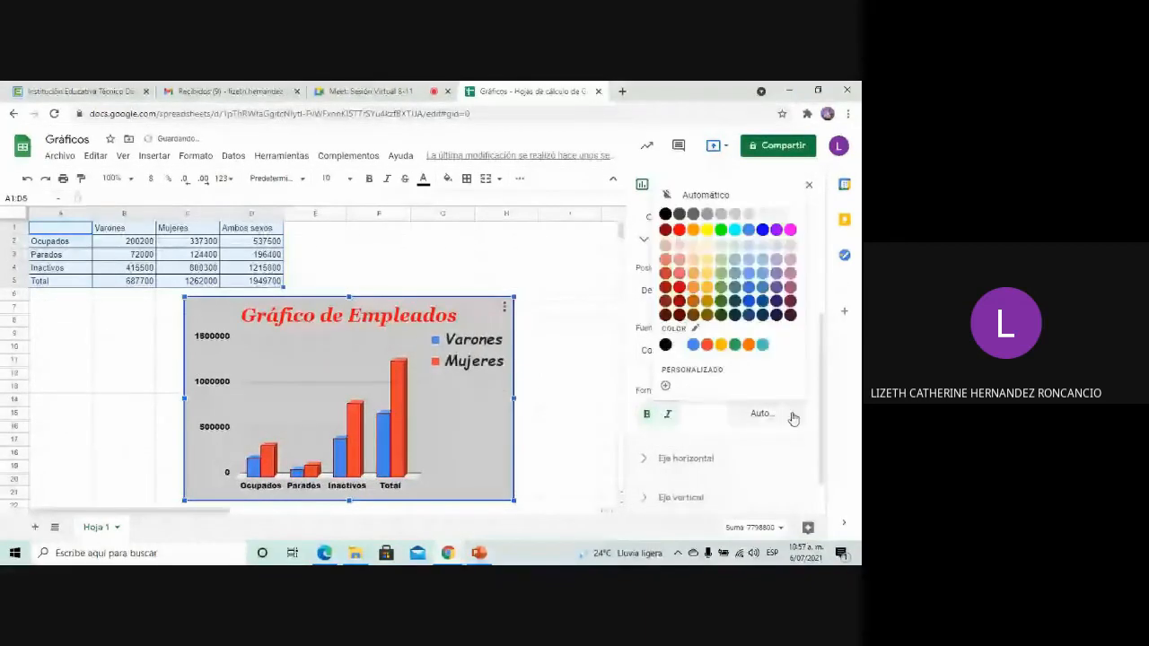
click(781, 312)
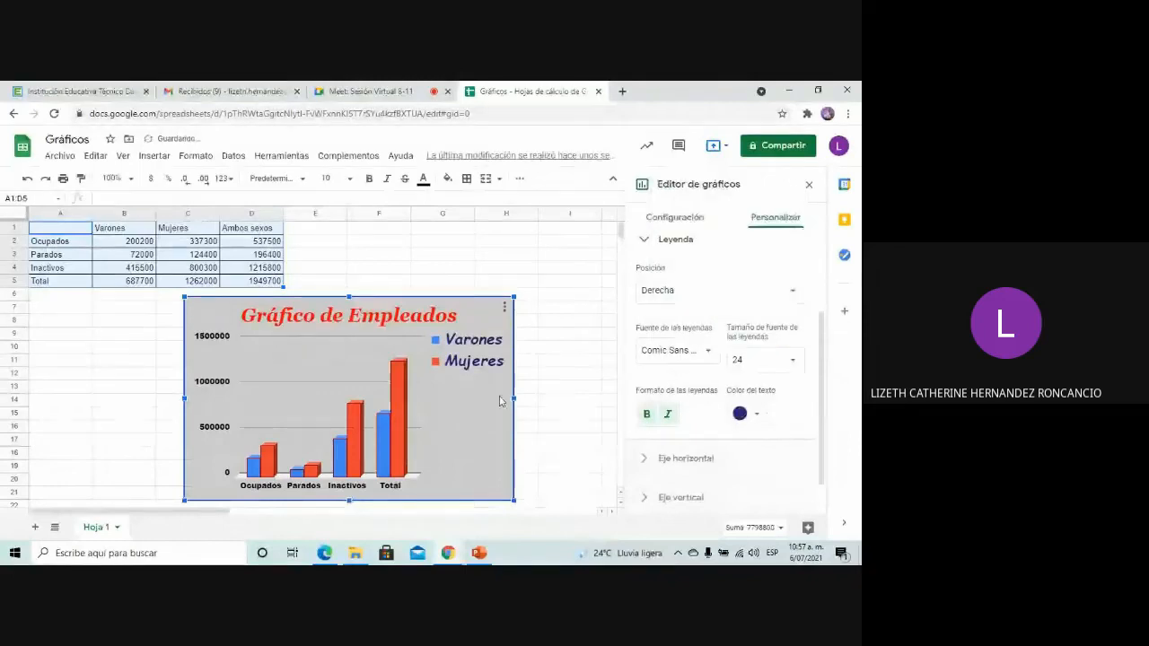
Set the font of the chart's horizontal axis labels to Comic Sans MS and their size to 20.
scroll(641, 246, up, 1)
click(641, 246)
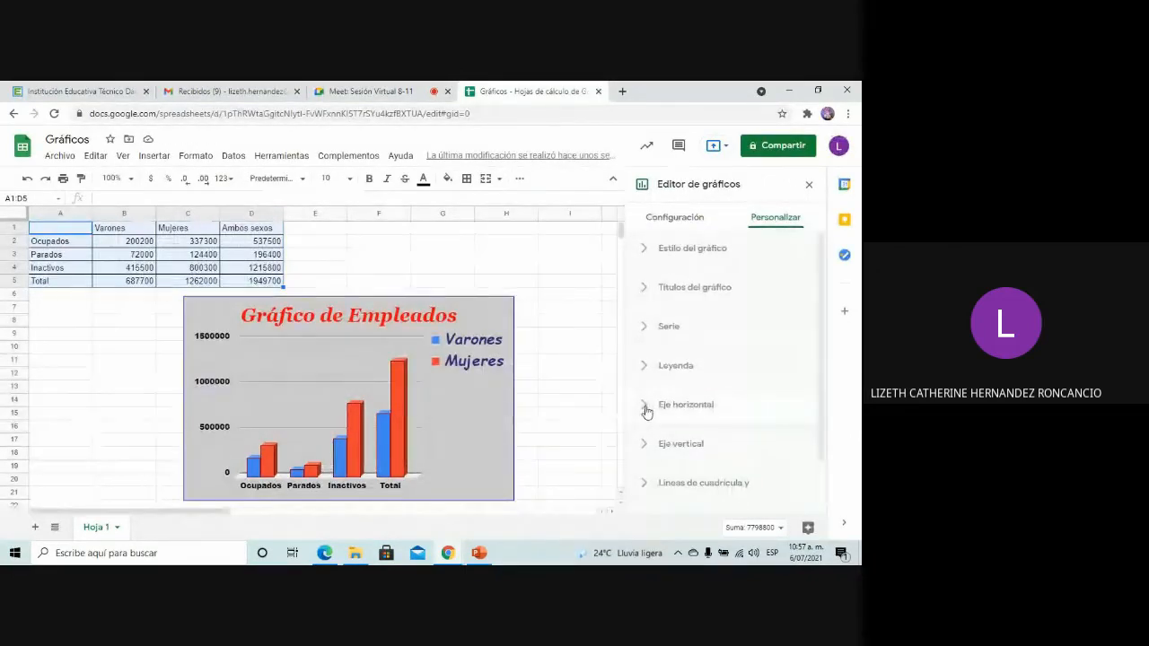
click(646, 411)
scroll(790, 344, down, 2)
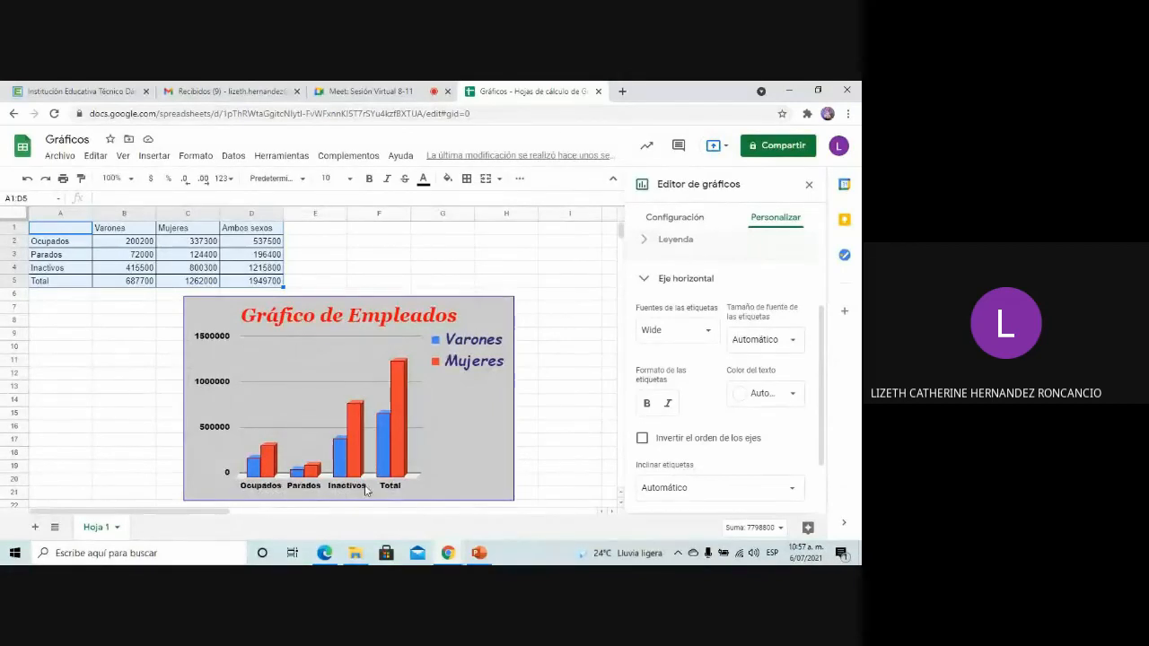
click(704, 332)
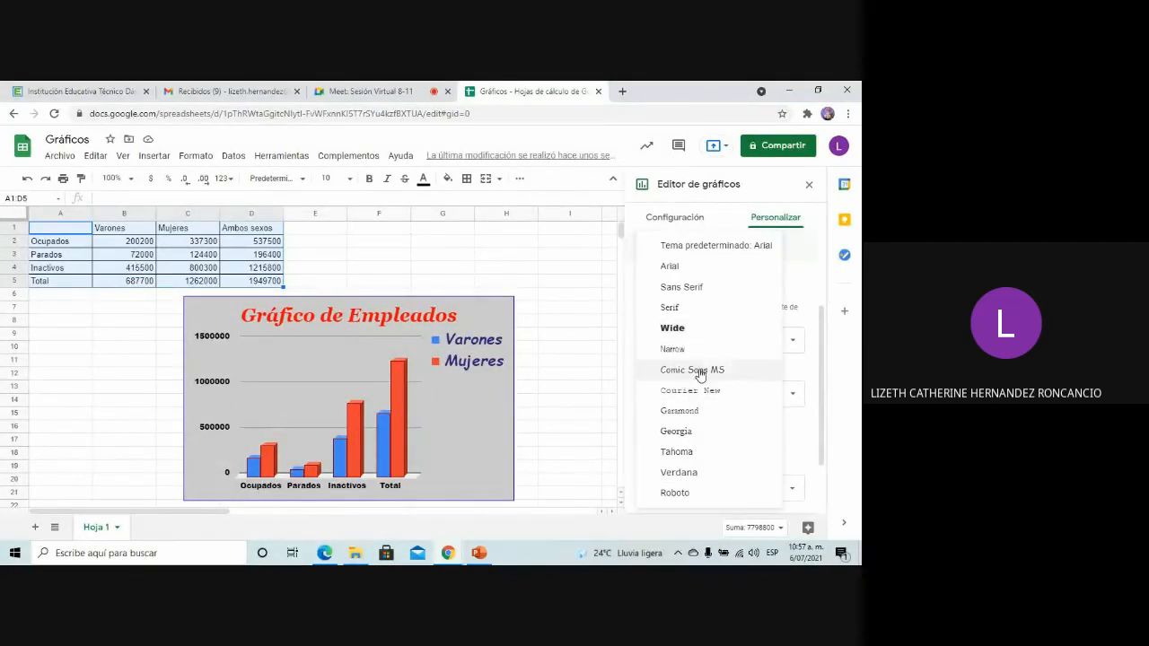
click(703, 369)
click(764, 356)
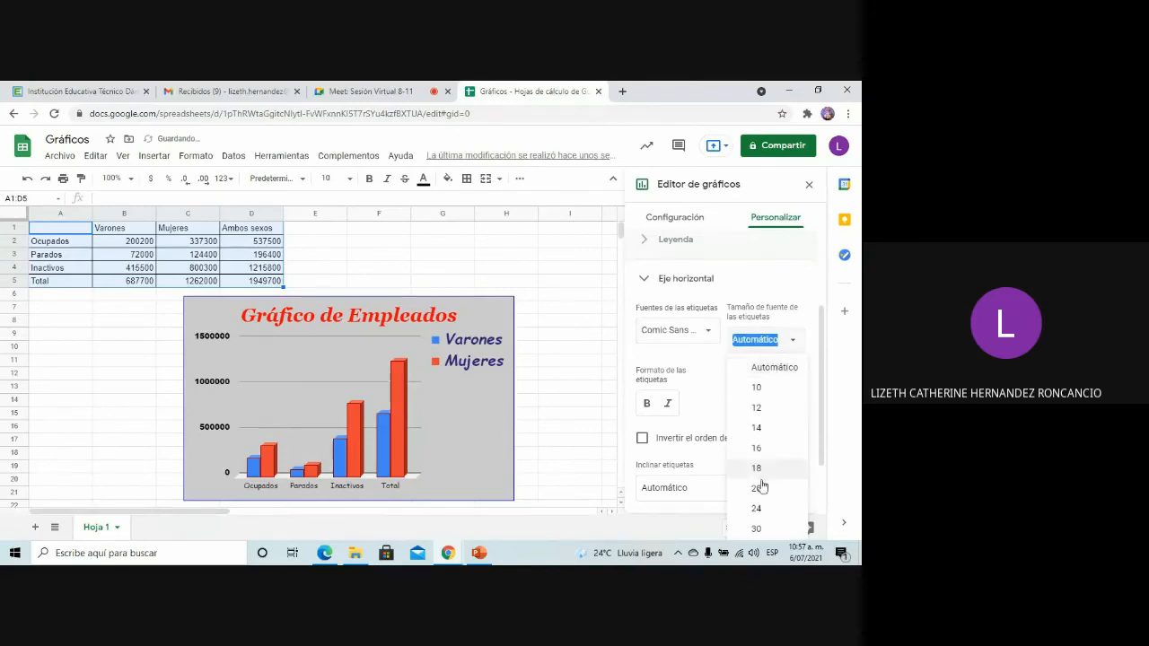
click(760, 490)
Make the horizontal axis labels bold and italic, and colour them dark red.
click(647, 405)
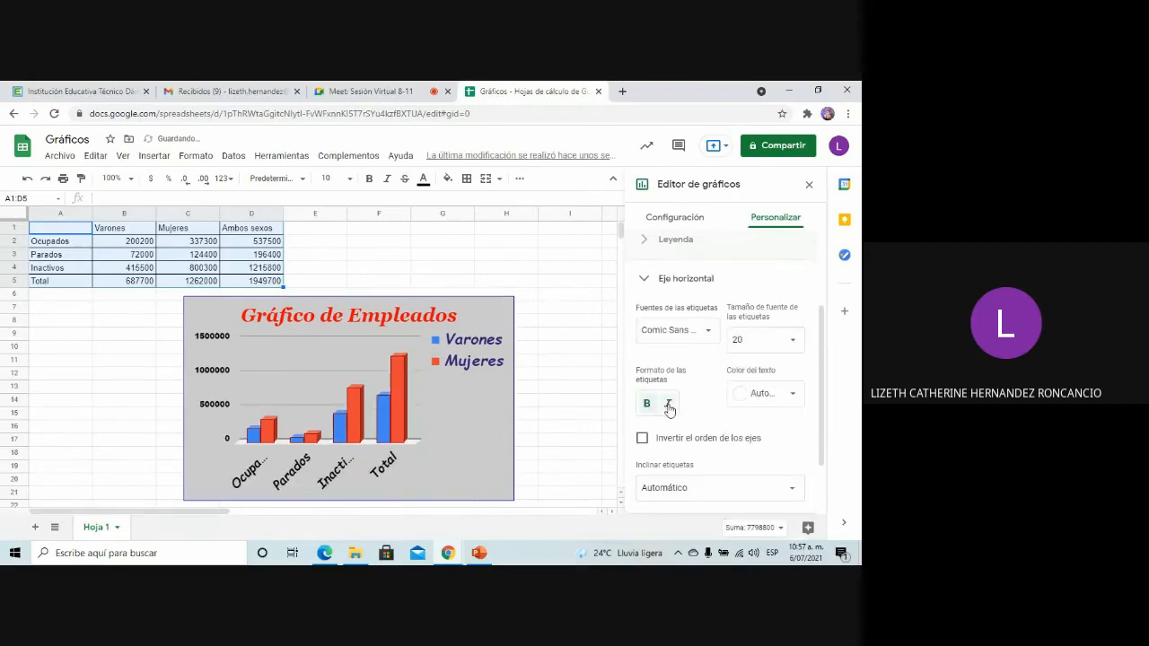
click(784, 400)
click(677, 291)
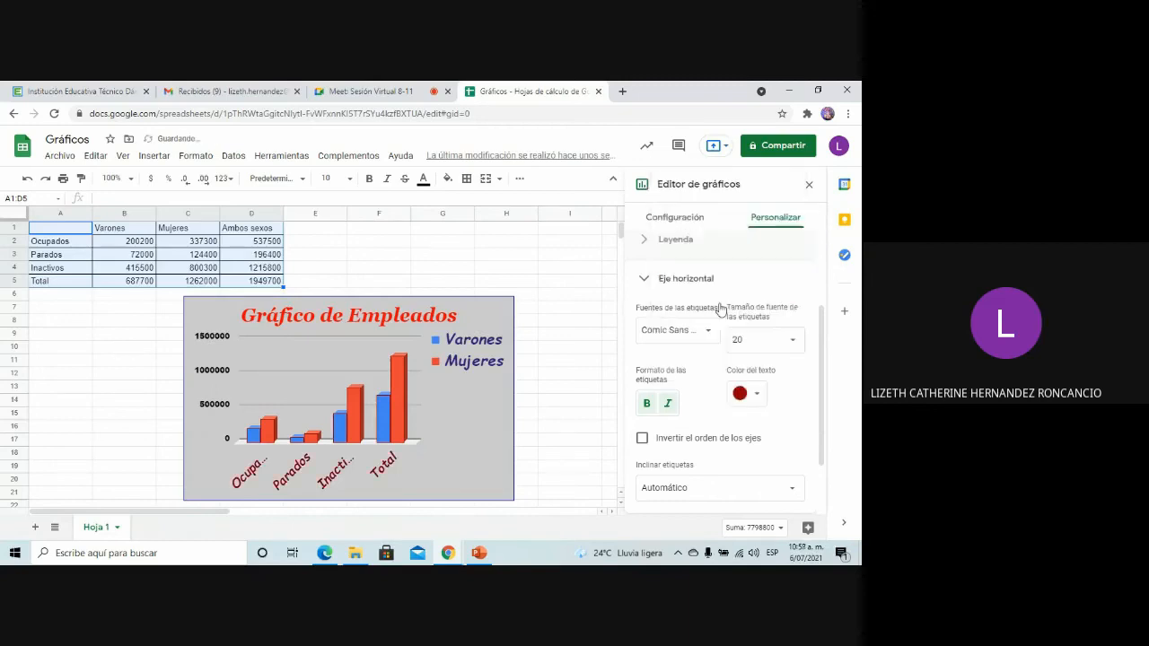
Try size 18 for the horizontal axis labels, and set their font size to 16.
click(777, 340)
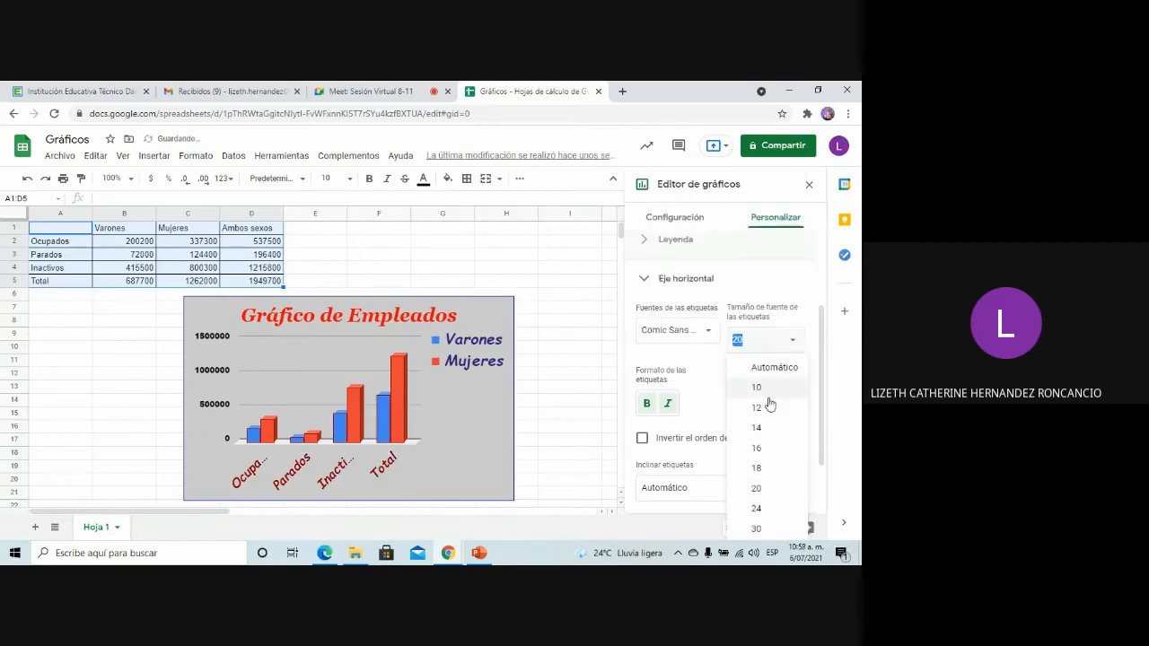
click(758, 468)
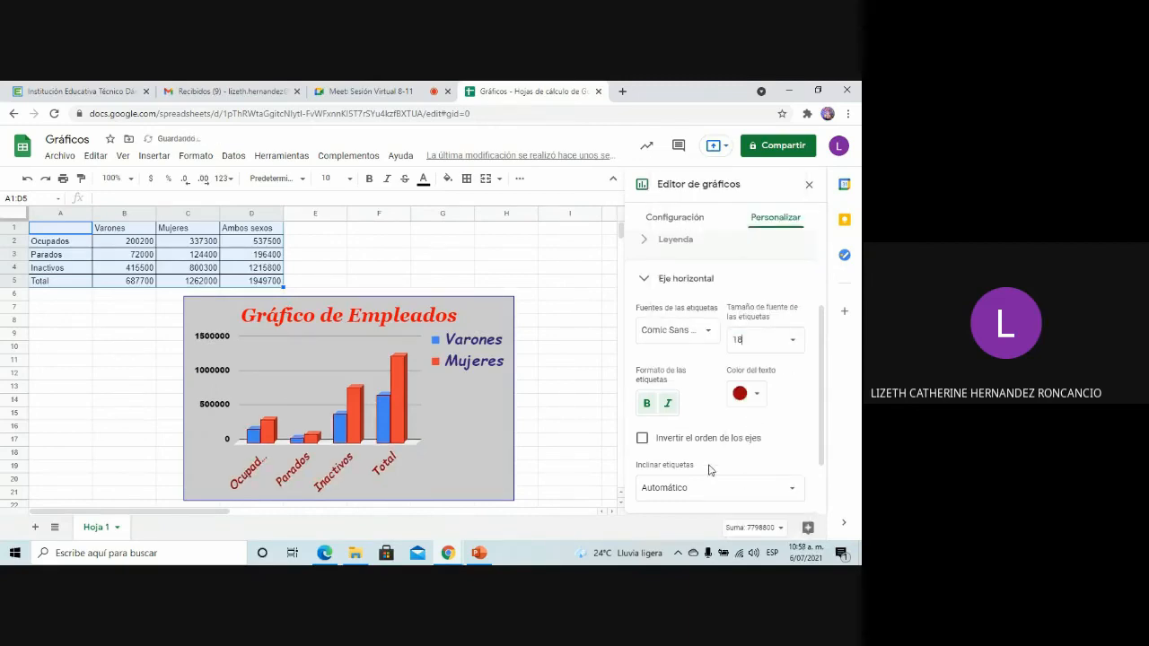
click(794, 346)
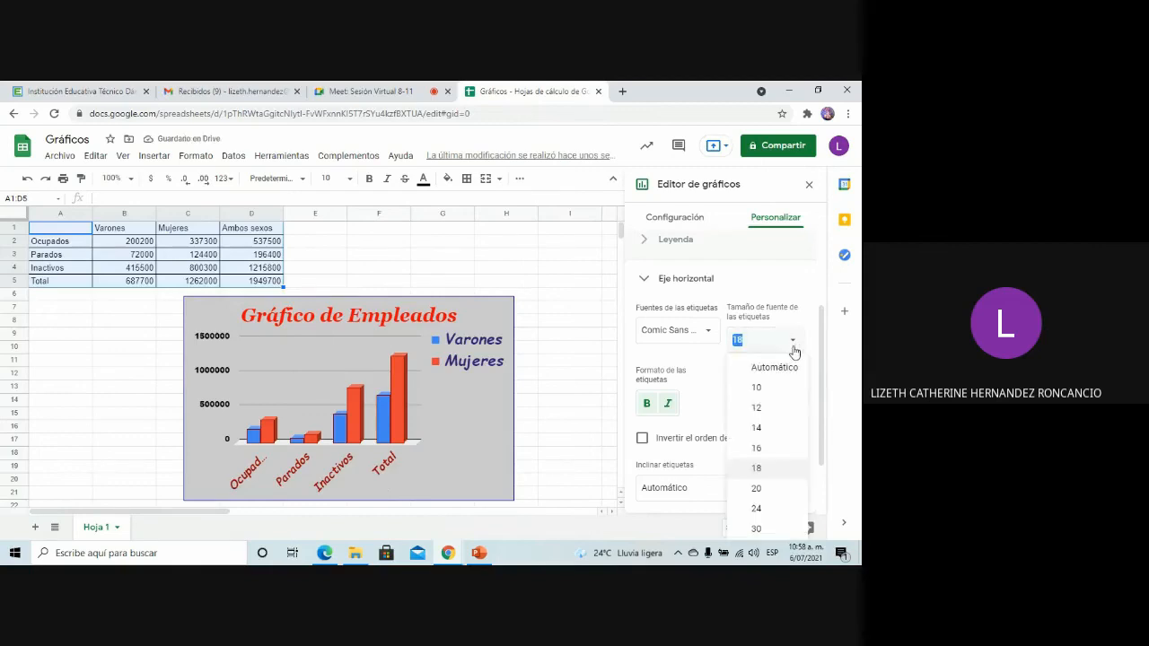
click(757, 449)
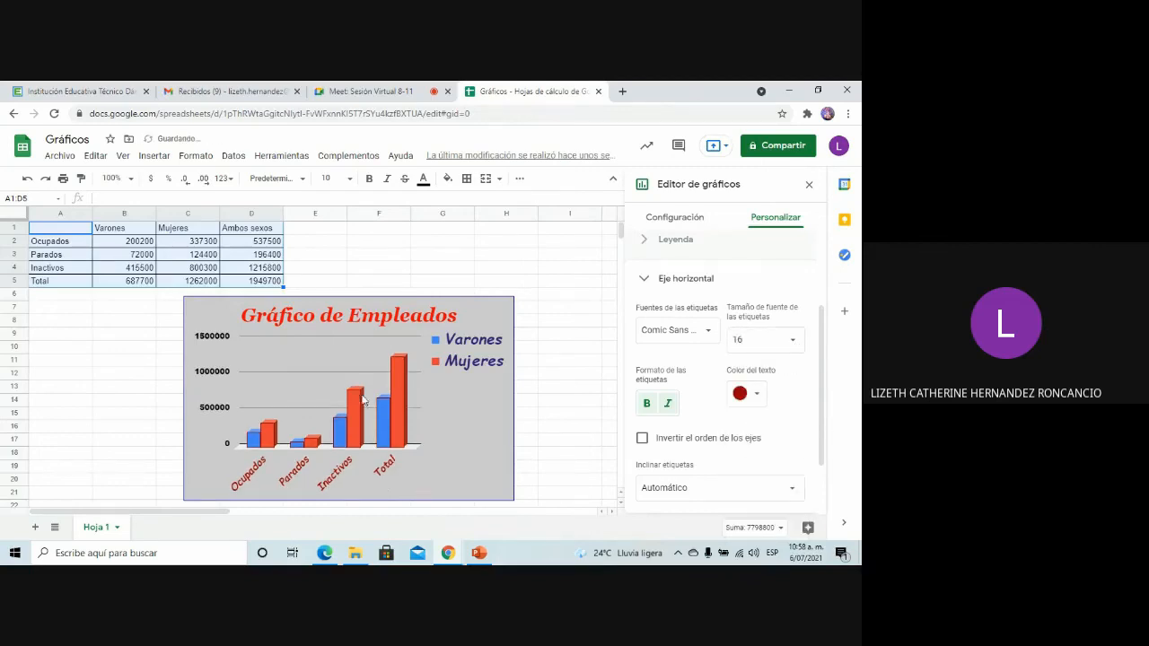
click(648, 282)
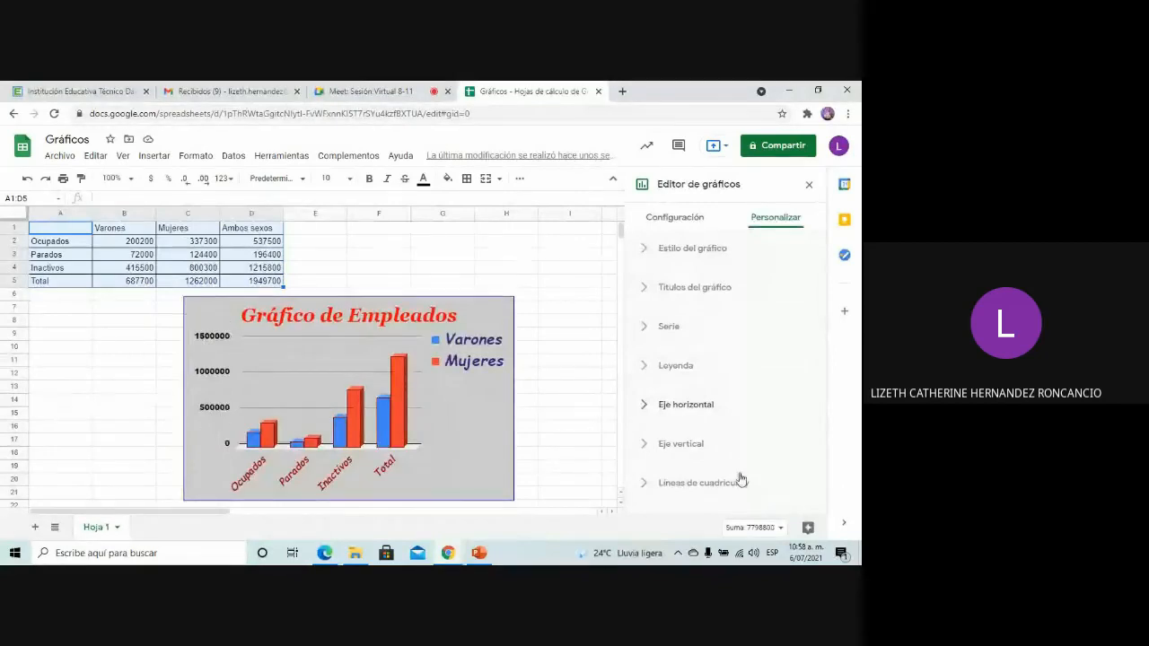
Set the font of the chart's vertical axis labels to Sans Serif and their size to 14.
click(781, 444)
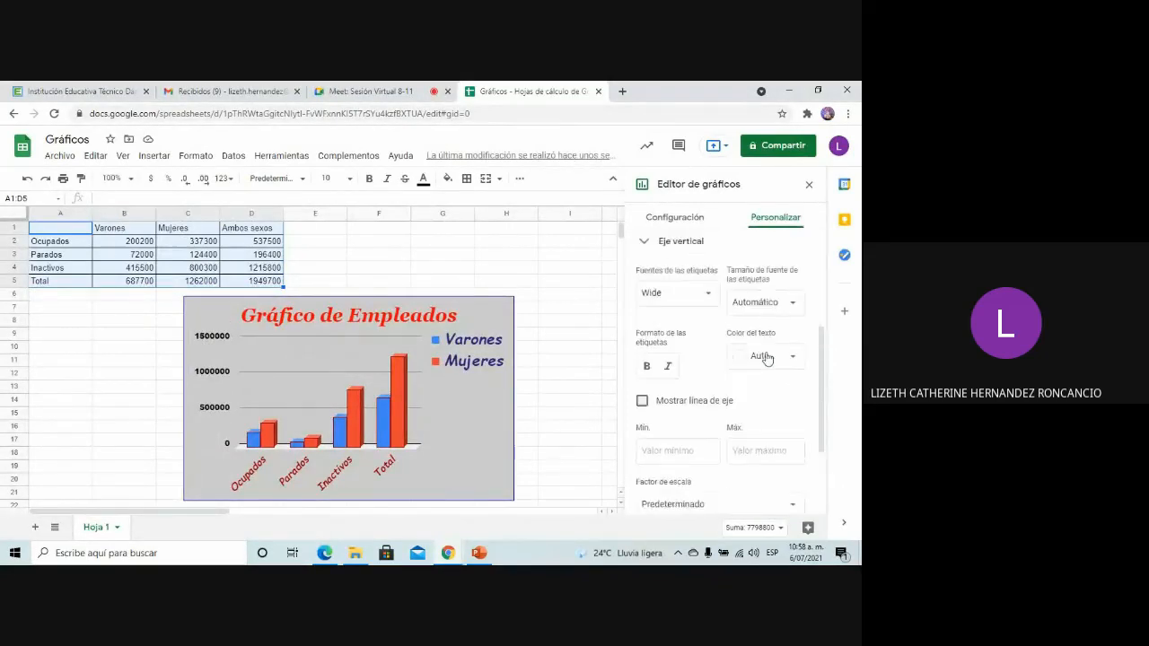
click(693, 305)
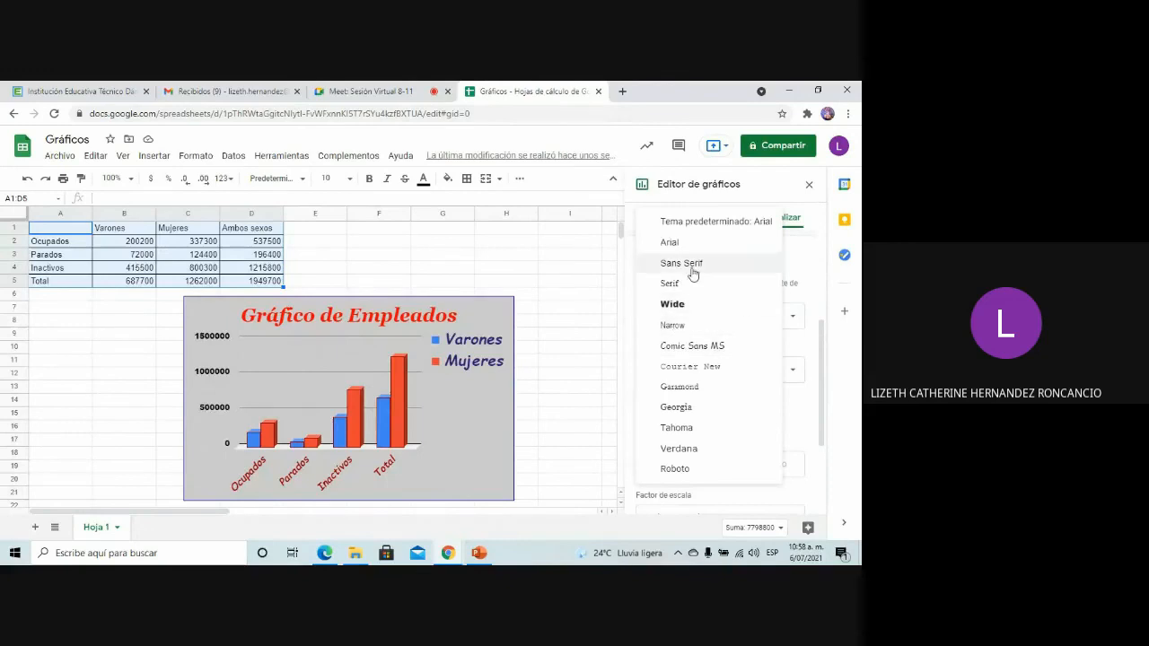
click(692, 266)
click(761, 315)
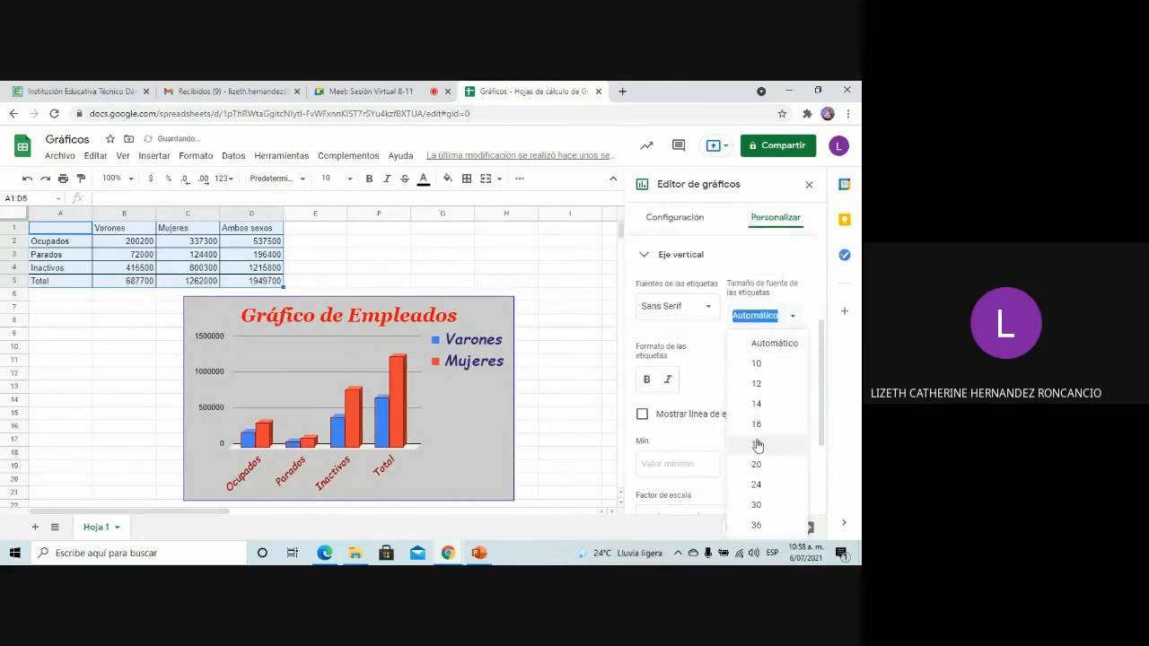
click(758, 404)
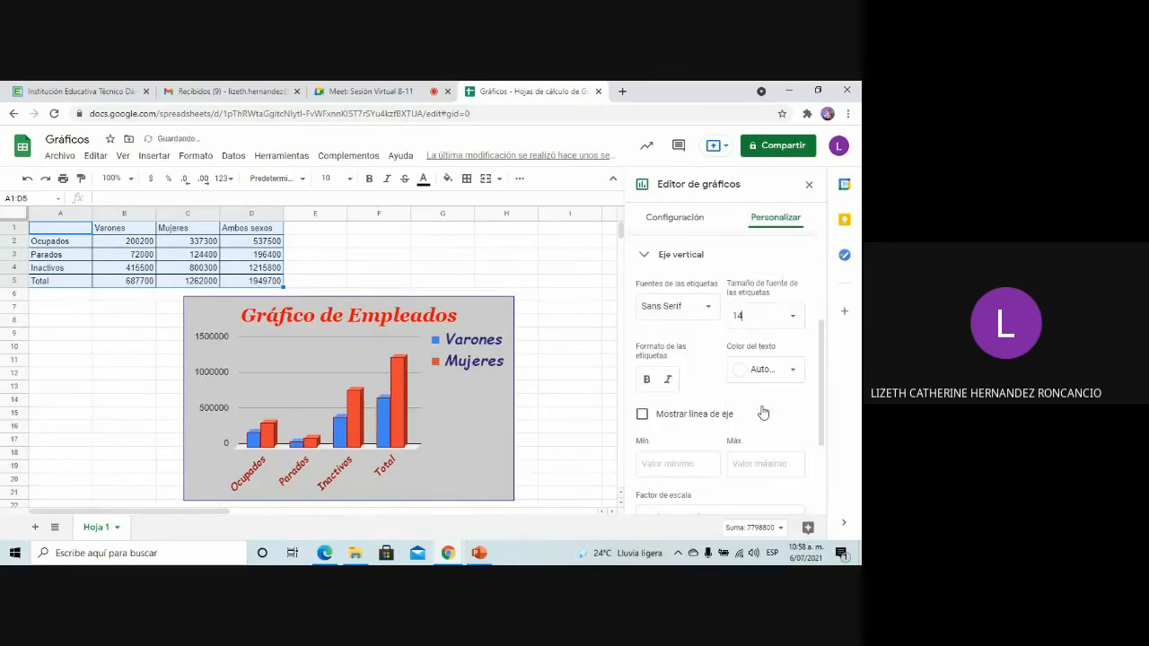
Make the vertical axis labels bold and italic, and colour them very dark cyan.
click(646, 381)
click(669, 383)
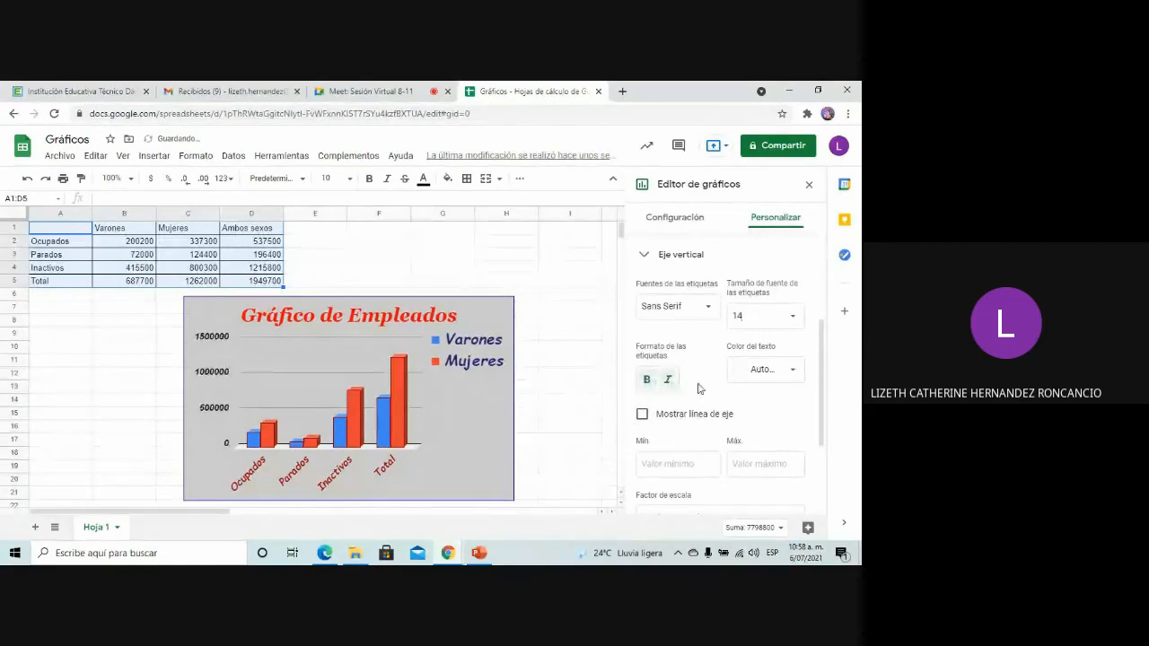
click(780, 375)
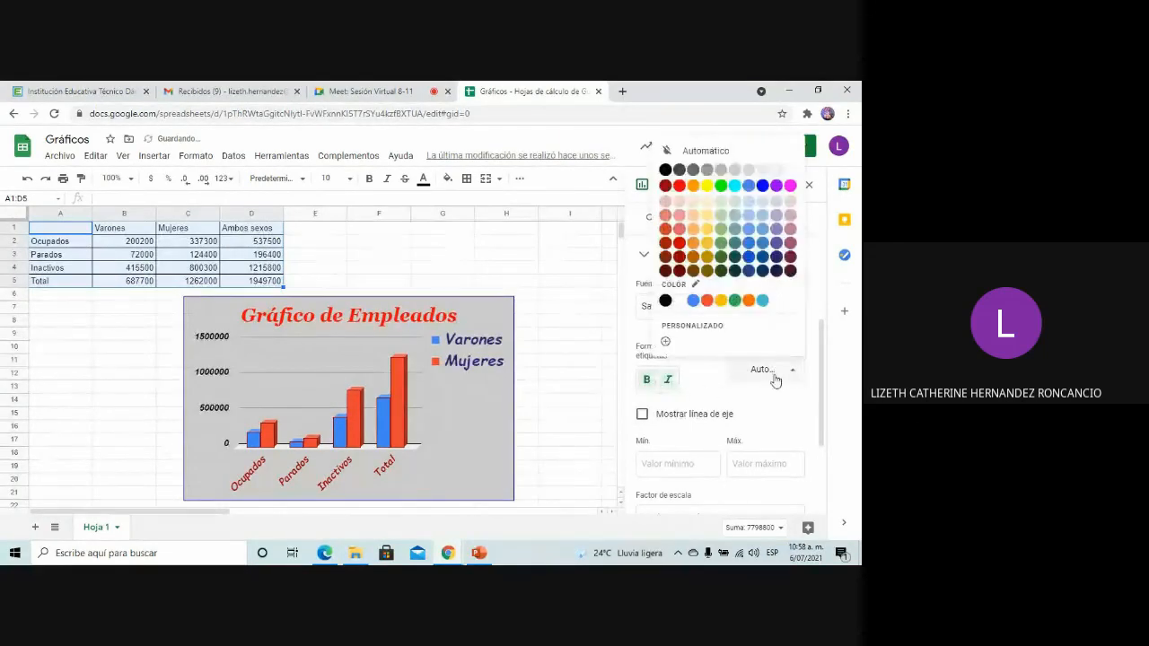
click(735, 272)
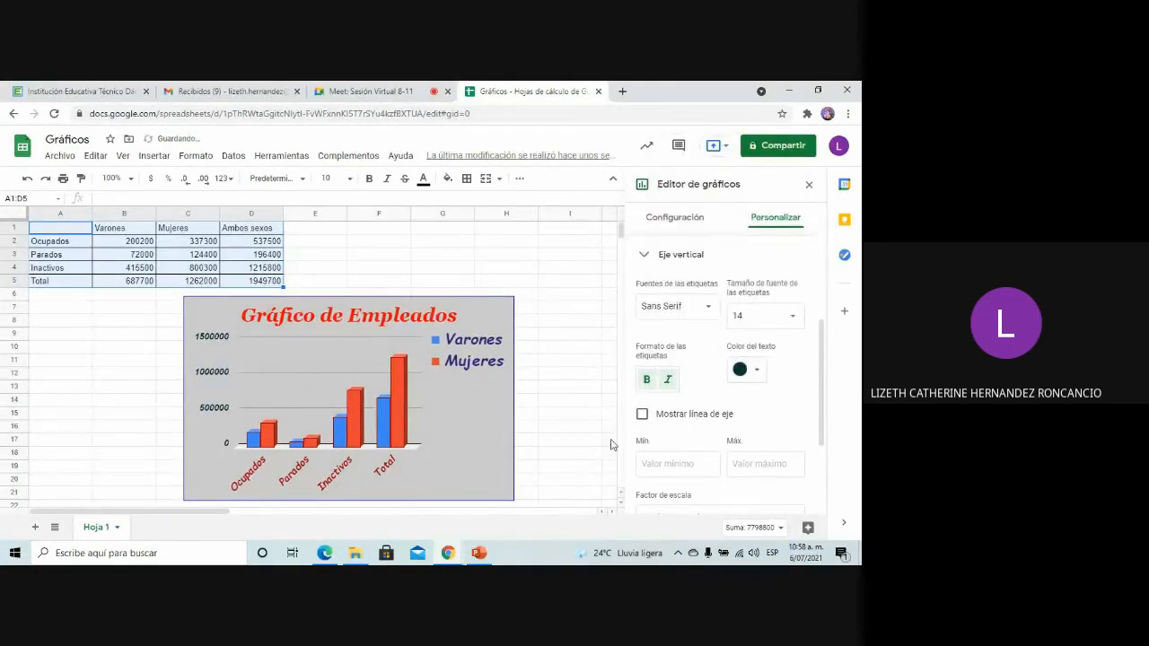
Try showing the vertical axis line (Mostrar línea de eje) on the chart.
click(642, 414)
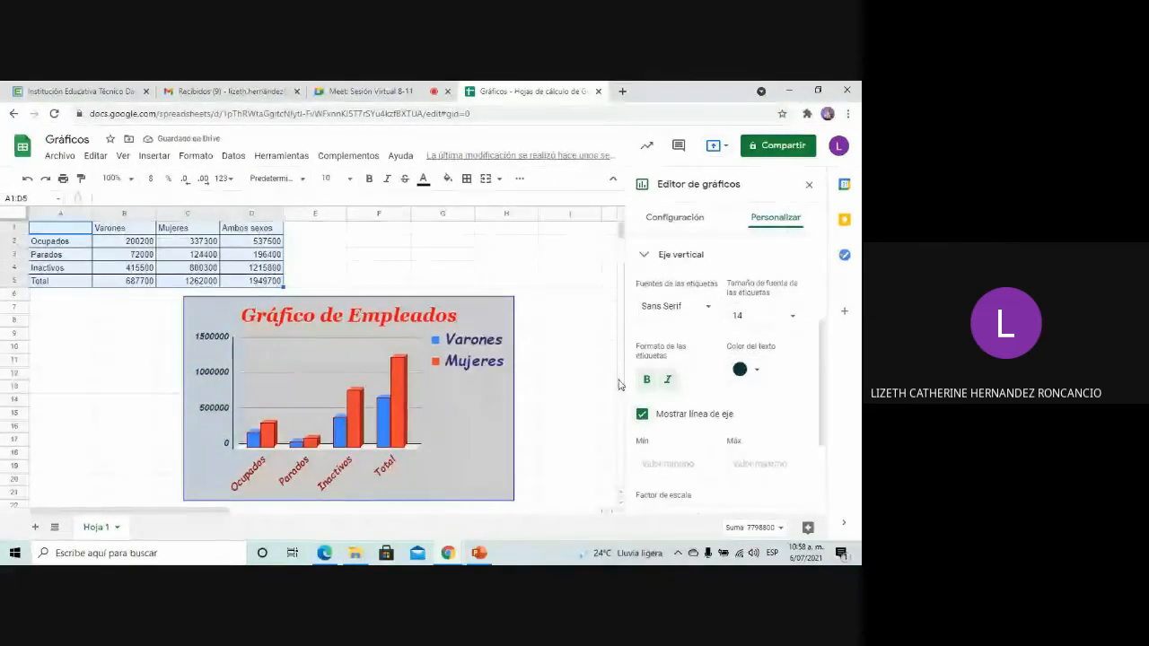
click(642, 414)
scroll(743, 429, down, 3)
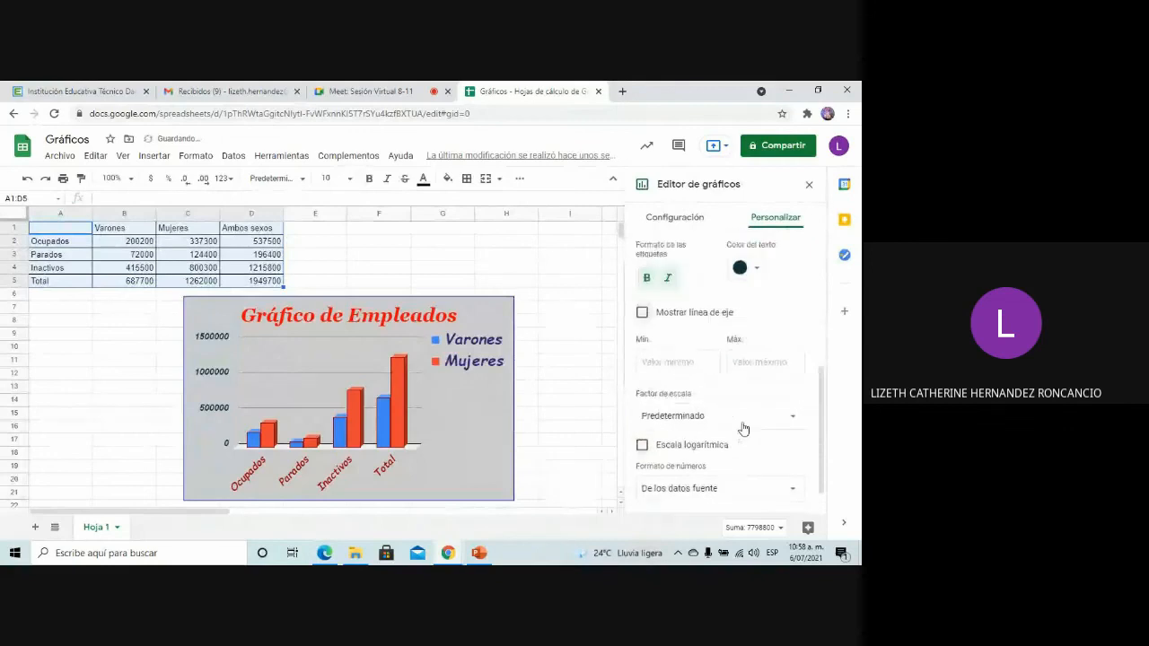
scroll(744, 429, up, 5)
click(649, 381)
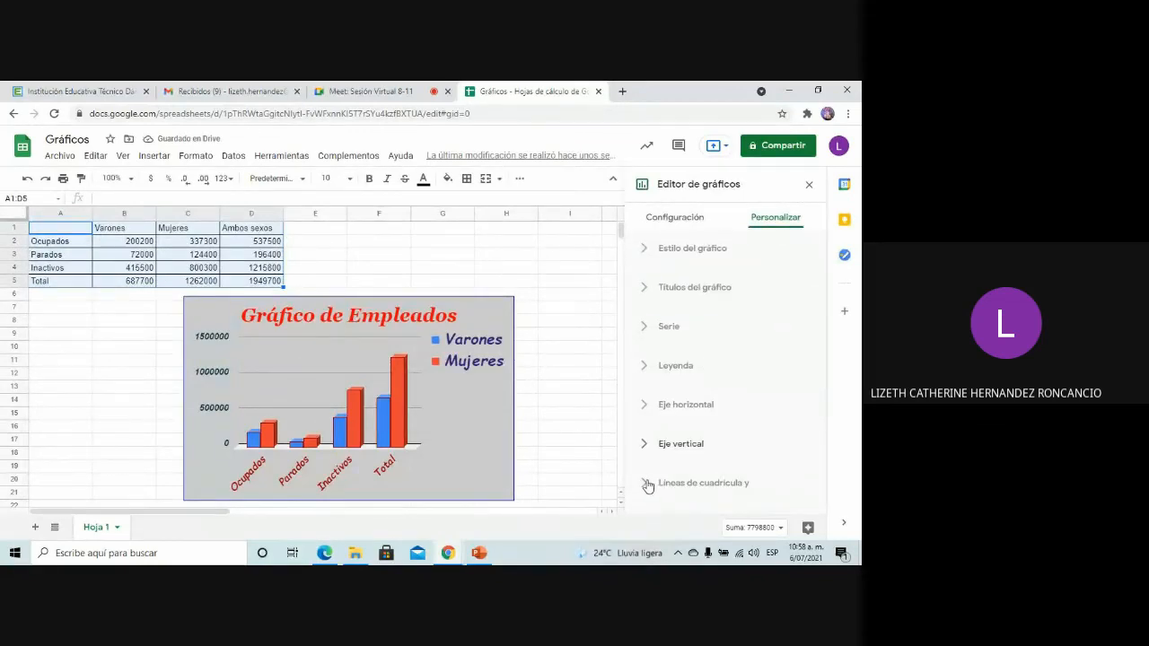
Try hiding the vertical axis's major gridlines (Líneas de cuadrícula importantes), and turn them back on.
scroll(750, 350, down, 4)
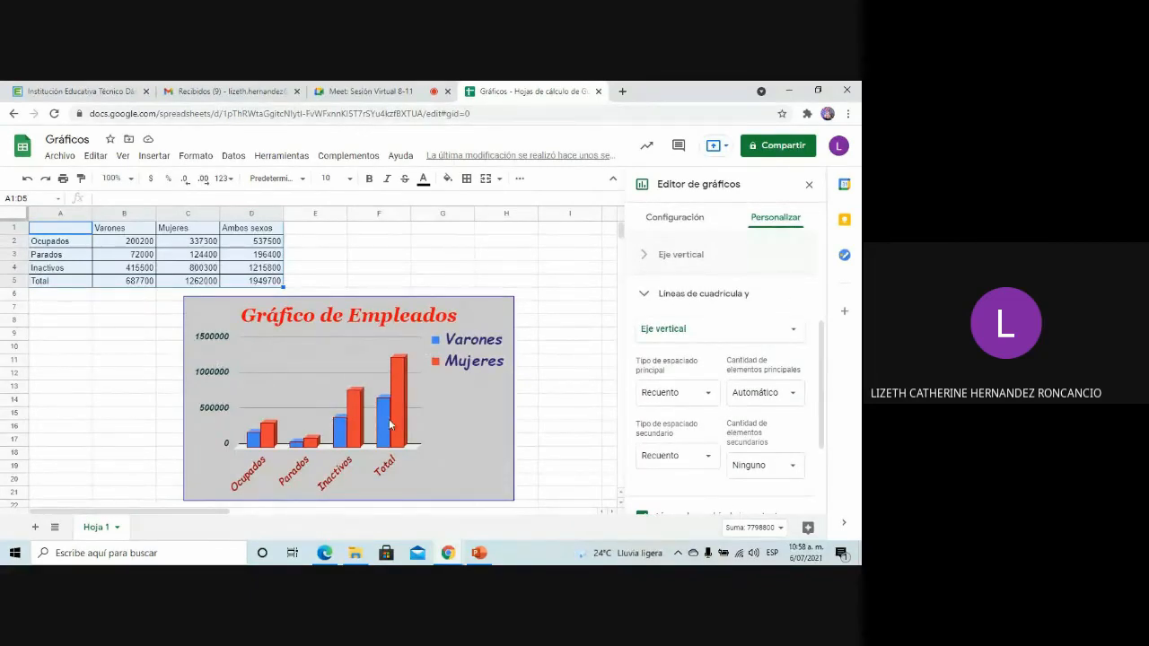
scroll(762, 360, down, 2)
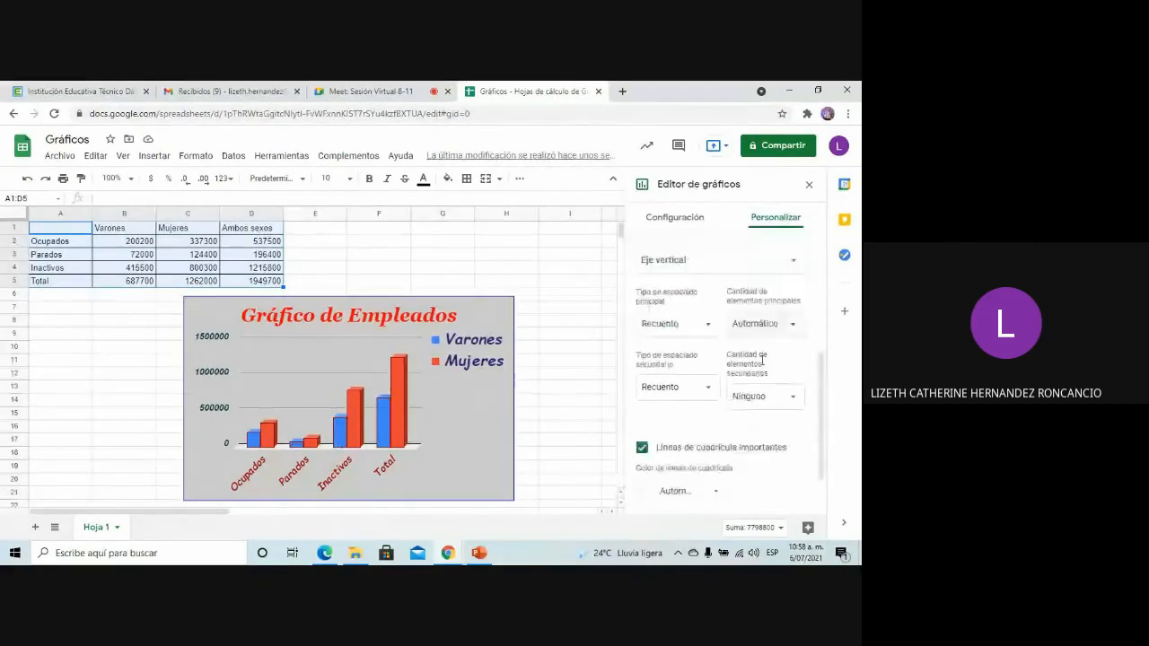
scroll(762, 360, down, 1)
click(641, 391)
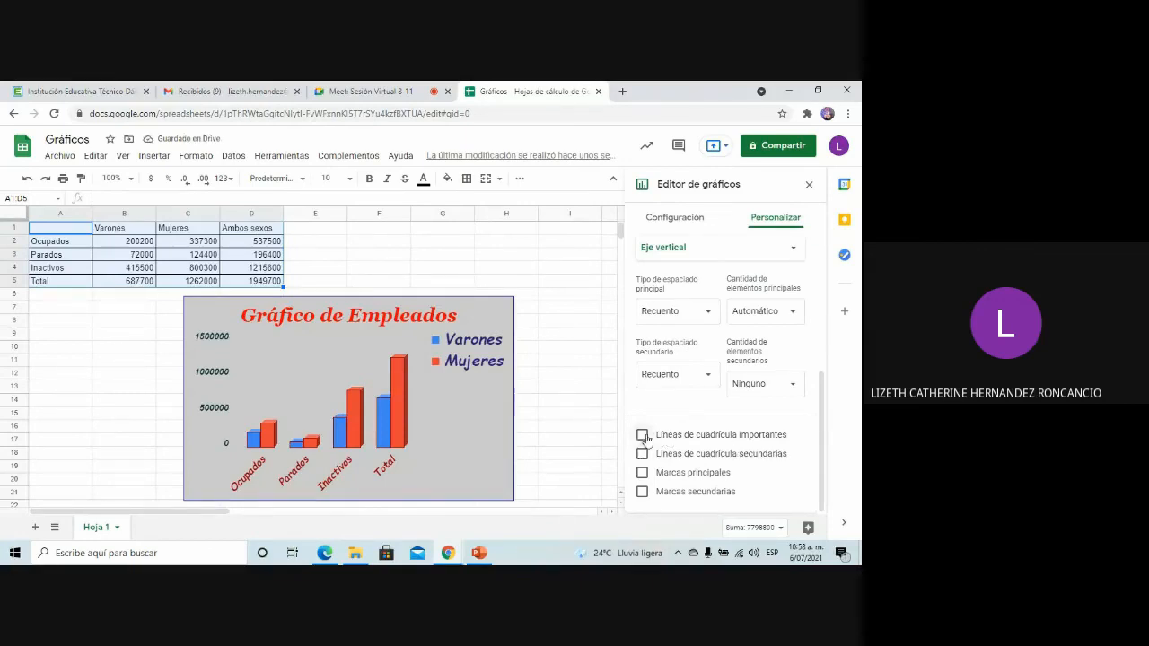
click(641, 436)
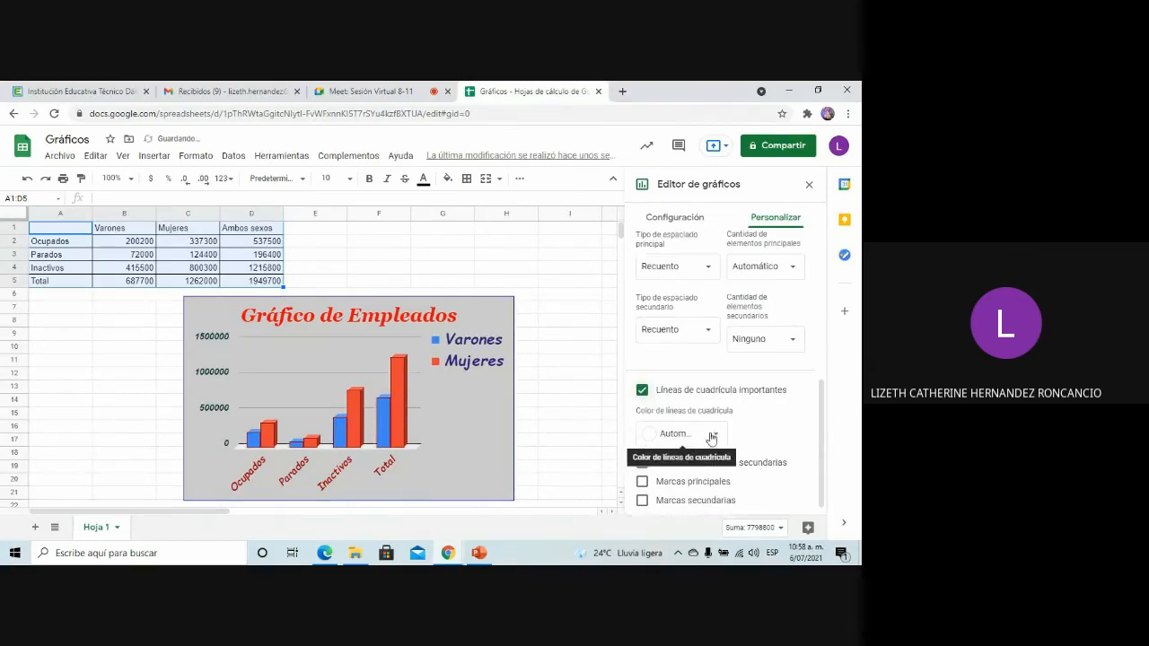
Set the colour of the vertical axis's major gridlines to dark red.
click(711, 436)
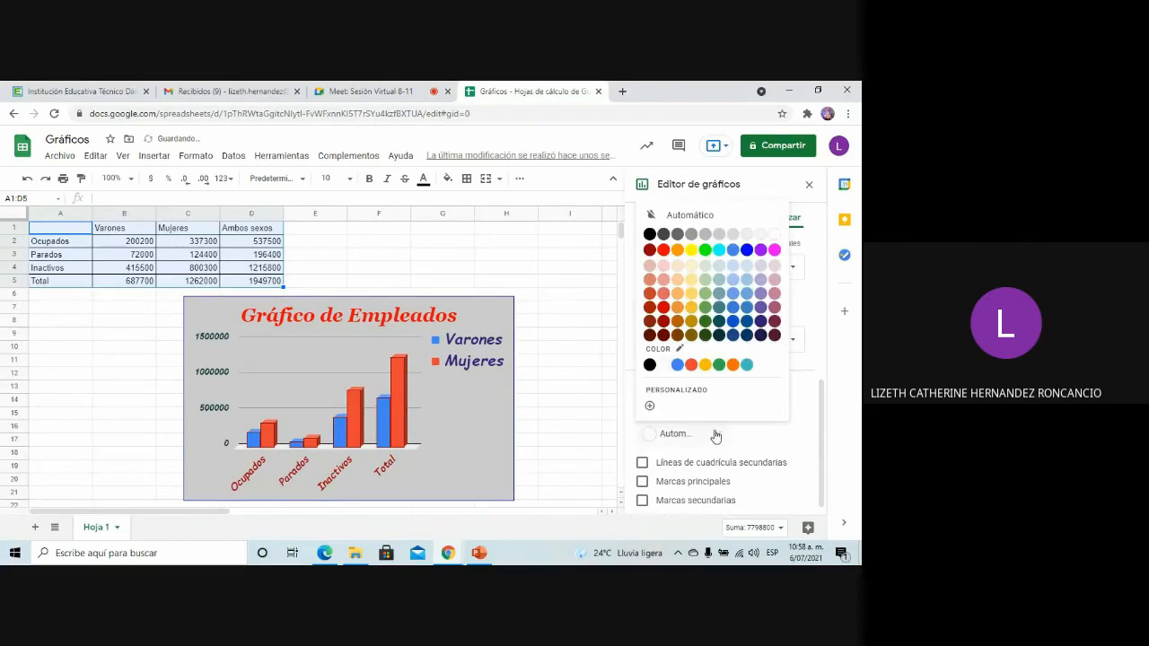
click(664, 321)
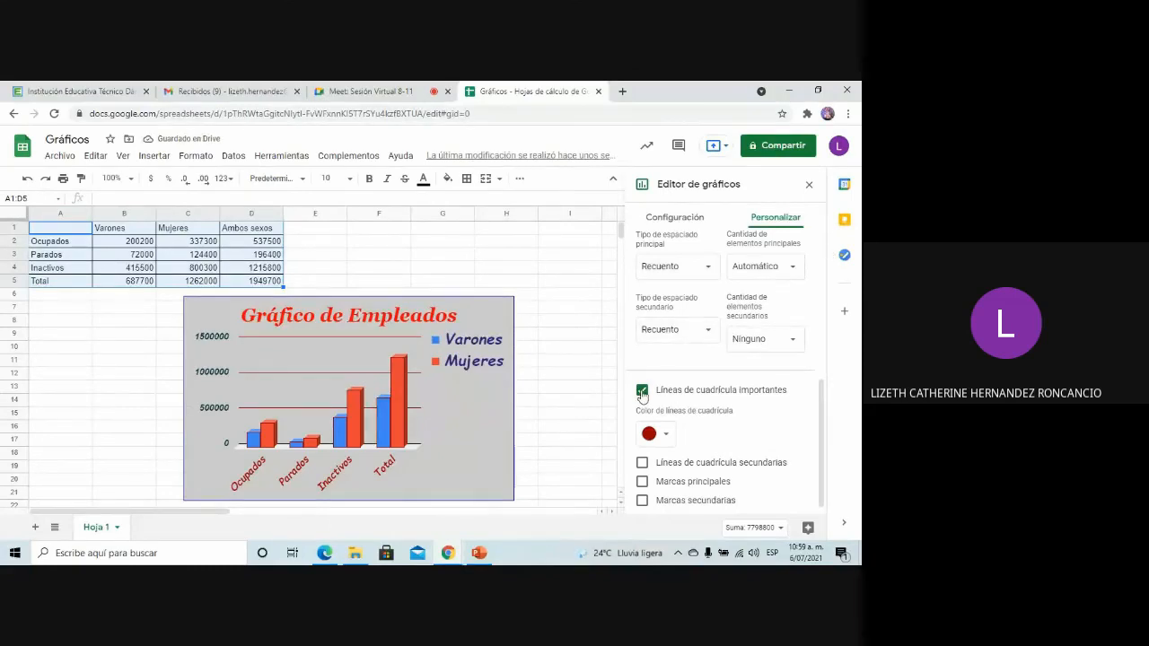
scroll(726, 410, up, 5)
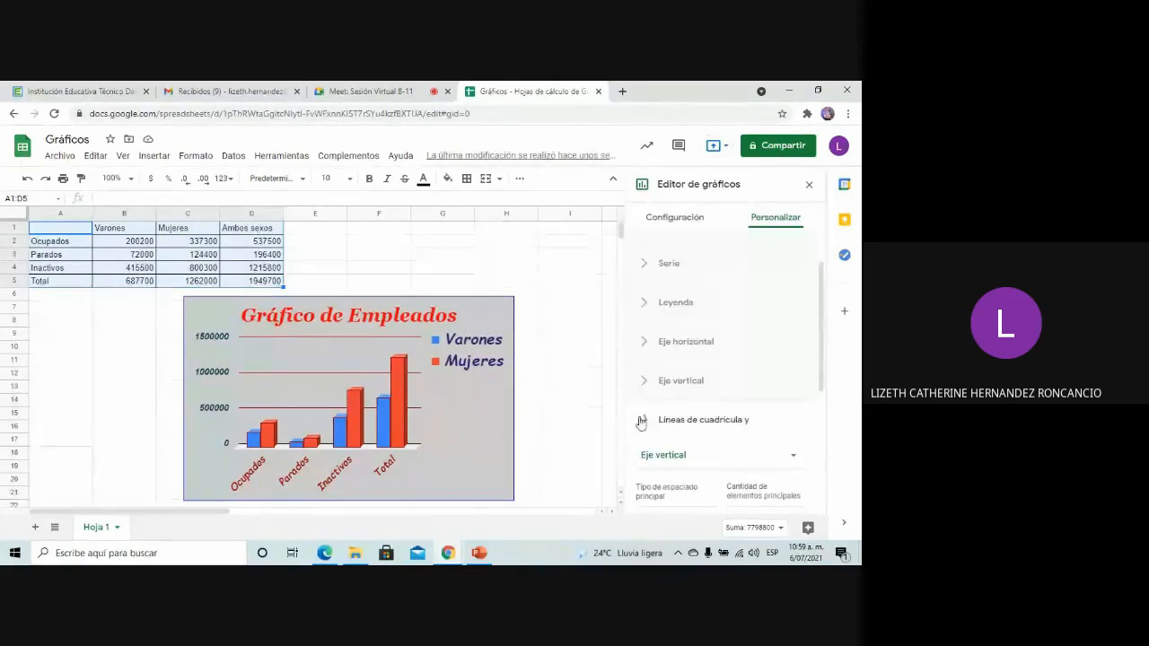
click(643, 420)
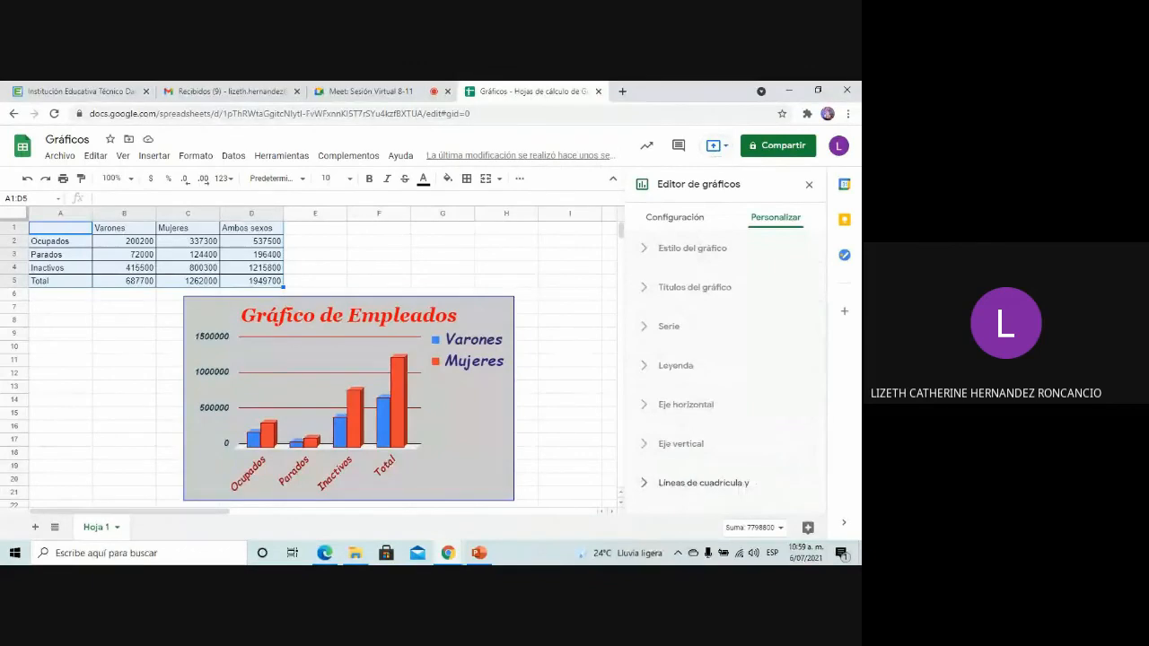